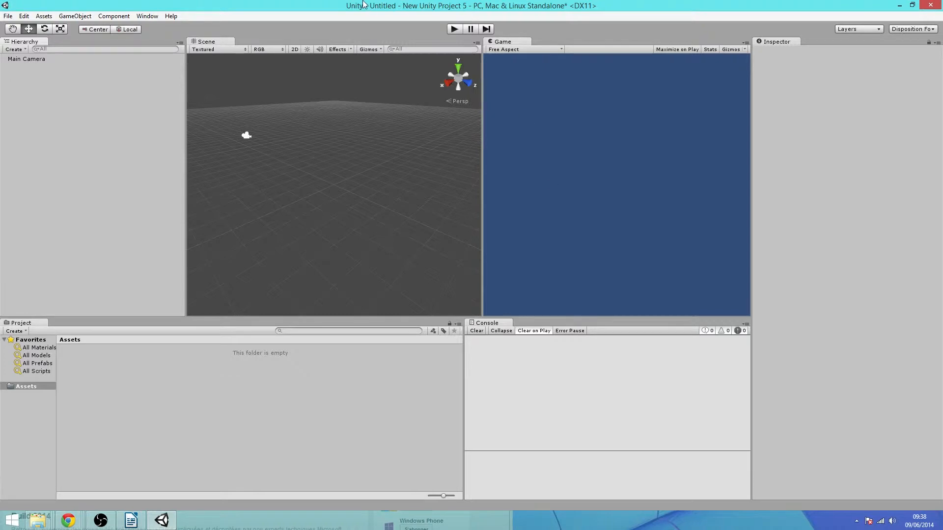
Create an empty game object and raise it to about Y 2.12
{"action": "left_click", "coordinate": [75, 17]}
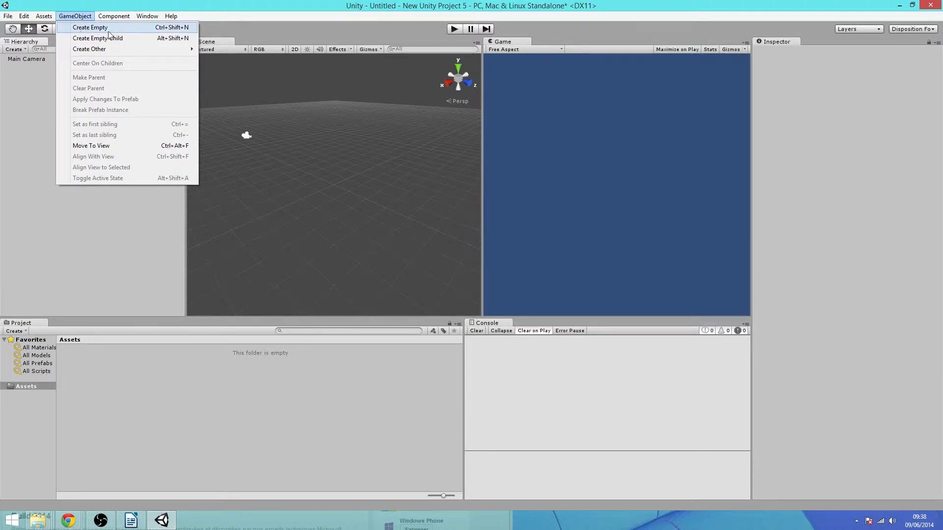
{"action": "left_click", "coordinate": [89, 28]}
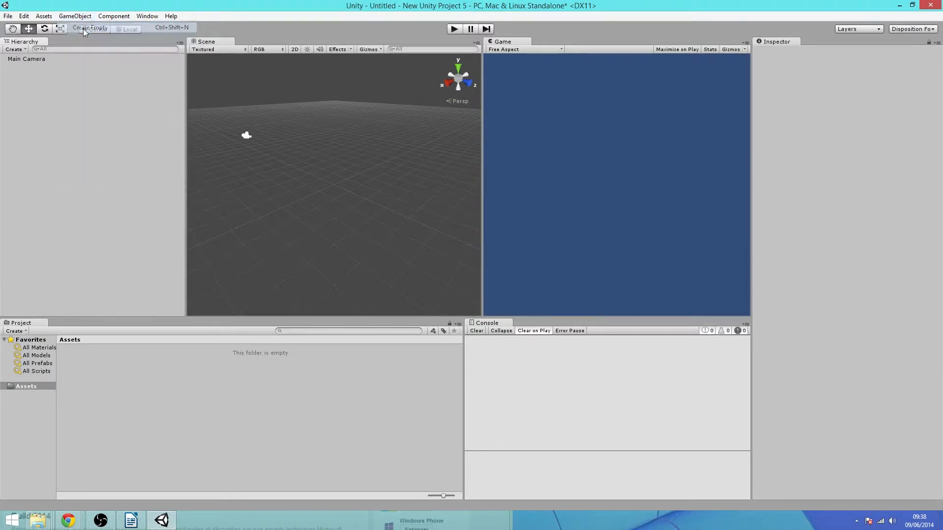
{"action": "left_click_drag", "start_coordinate": [343, 166], "coordinate": [337, 122]}
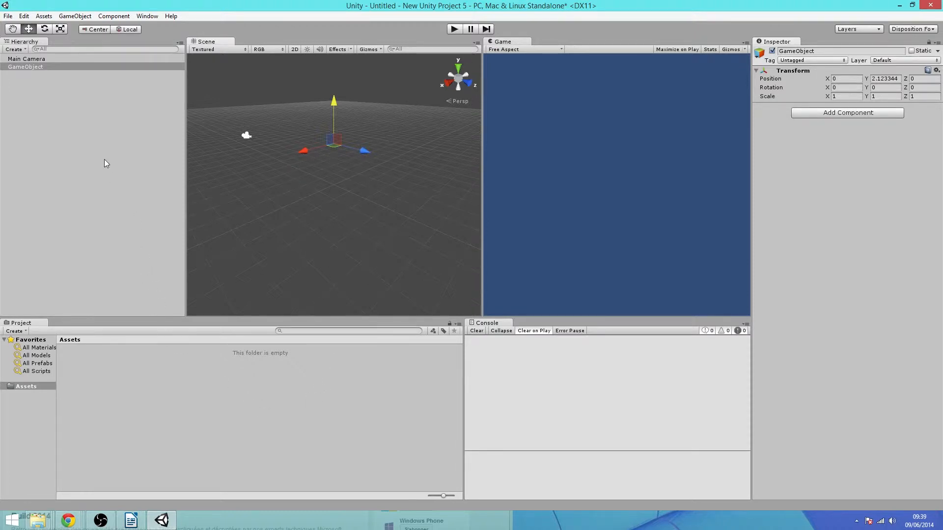
Create a C# script in the Assets folder, keeping the default name NewBehaviourScript
{"action": "right_click", "coordinate": [166, 411]}
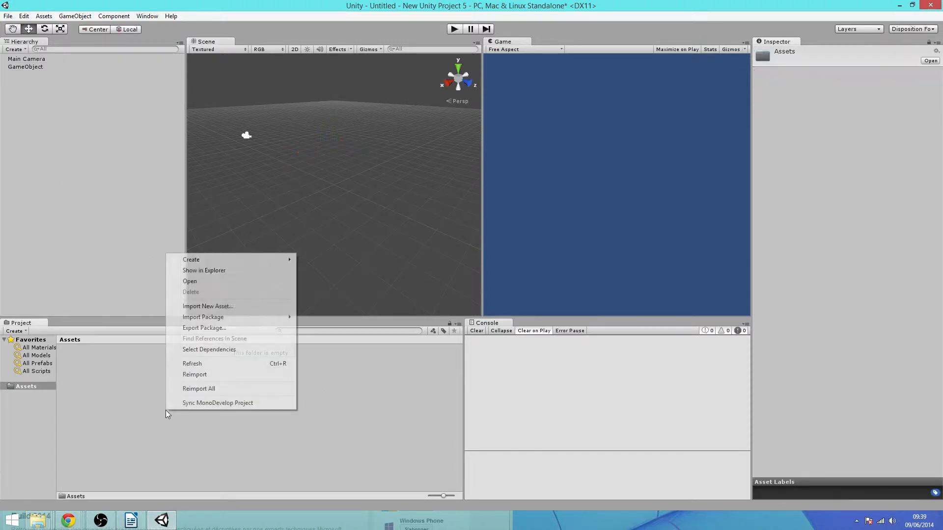
{"action": "mouse_move", "coordinate": [284, 262]}
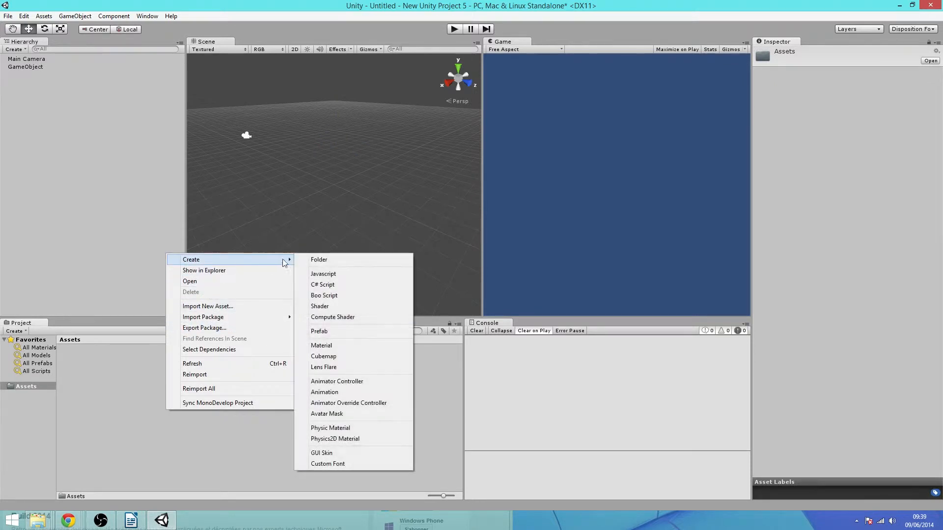
{"action": "left_click", "coordinate": [335, 285]}
{"action": "key", "text": "Return"}
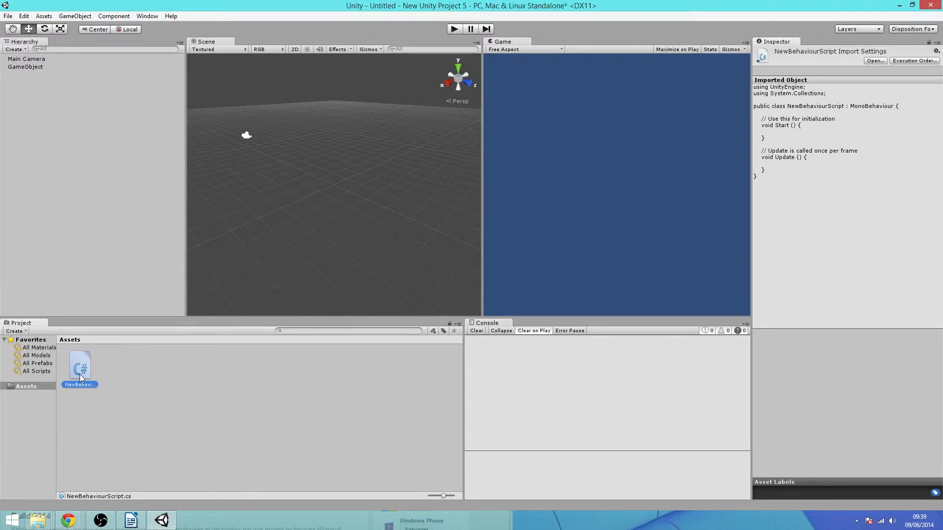
Attach NewBehaviourScript to the empty GameObject and select that object to show its components
{"action": "left_click", "coordinate": [31, 66]}
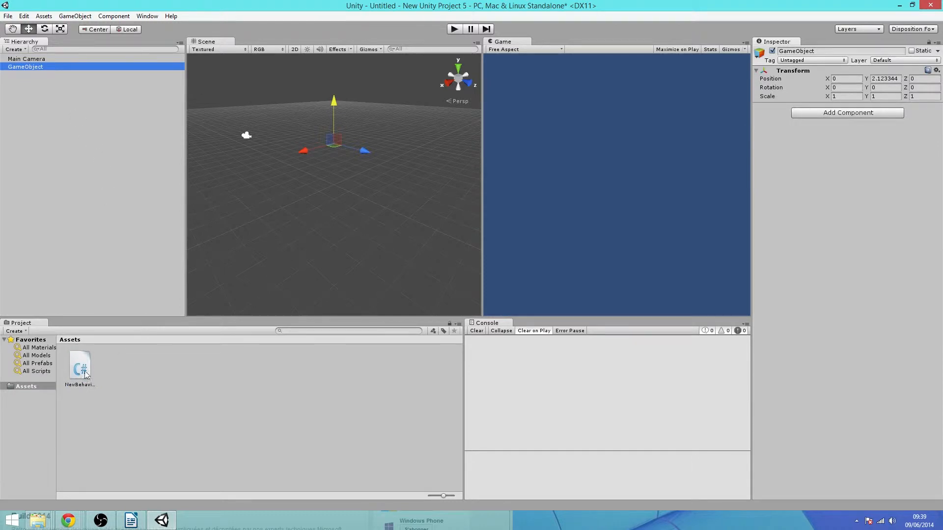
{"action": "left_click_drag", "start_coordinate": [80, 367], "coordinate": [32, 68]}
{"action": "left_click", "coordinate": [20, 66]}
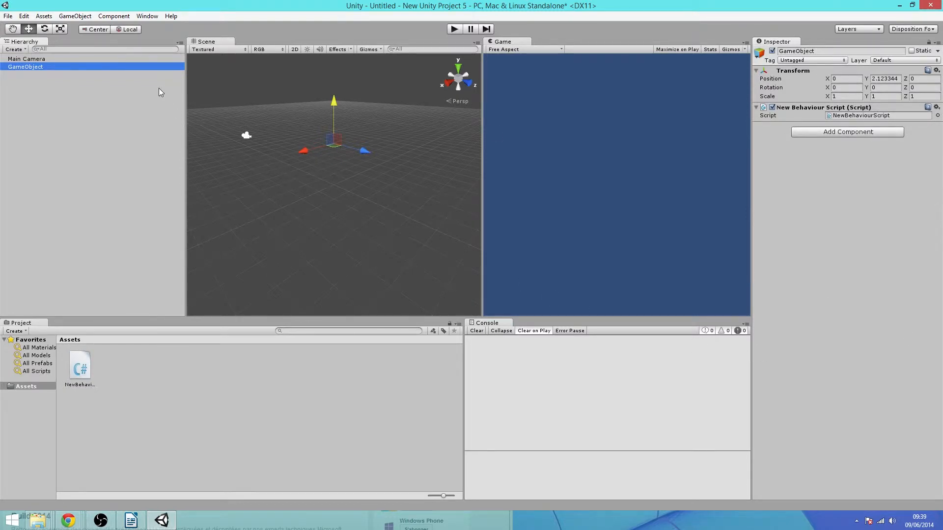
Add a second camera to the scene and move it to about Y 1.98, Z -3.74
{"action": "left_click", "coordinate": [70, 16]}
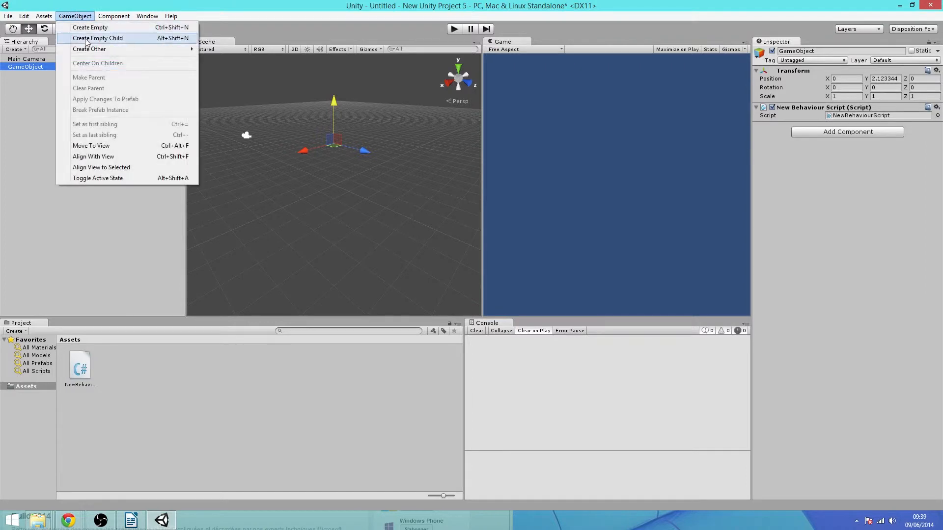
{"action": "mouse_move", "coordinate": [88, 48]}
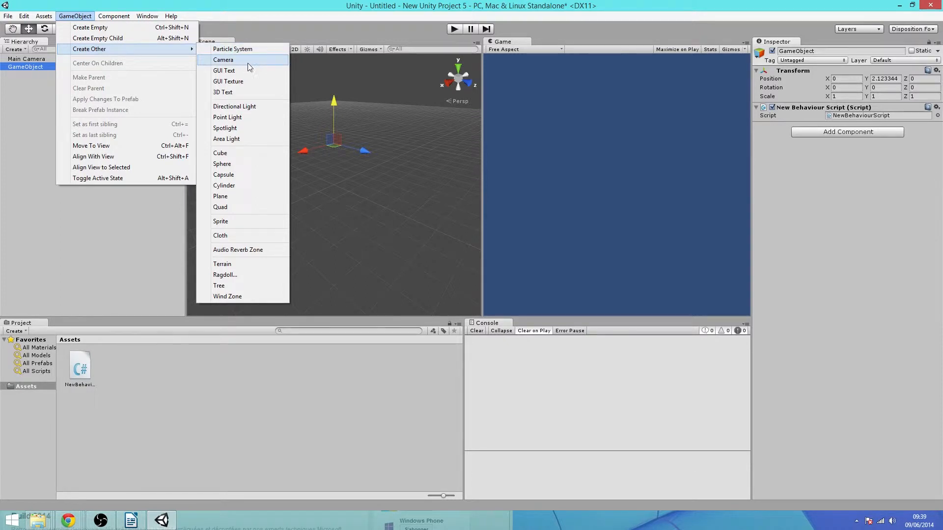
{"action": "left_click", "coordinate": [224, 60]}
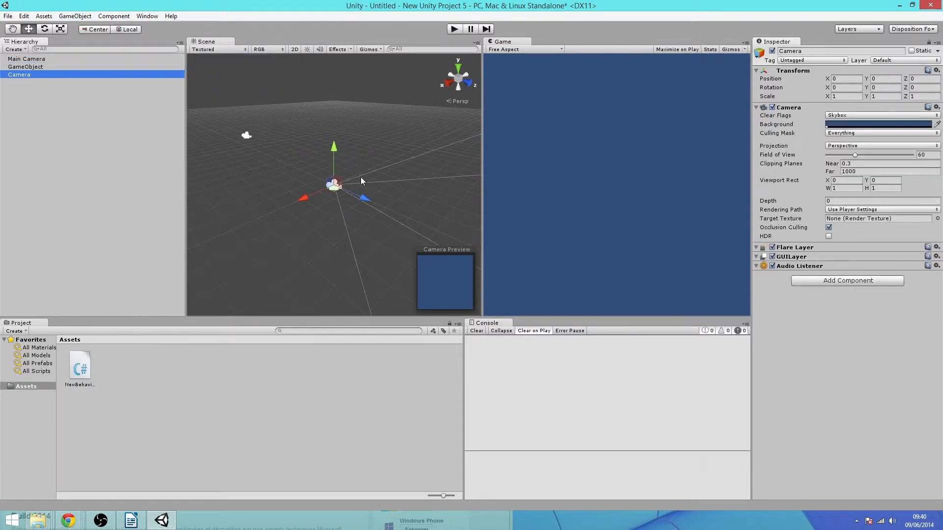
{"action": "left_click_drag", "start_coordinate": [329, 155], "coordinate": [304, 109]}
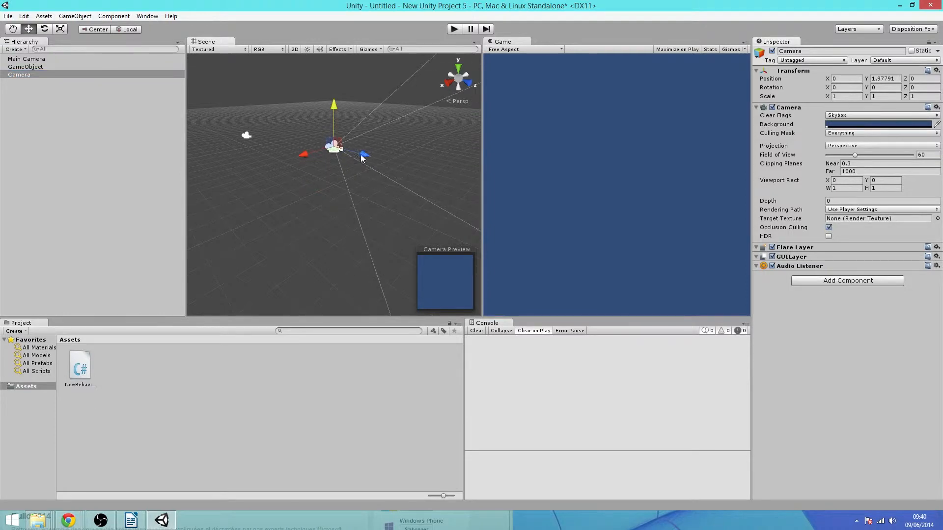
{"action": "left_click_drag", "start_coordinate": [332, 151], "coordinate": [366, 235]}
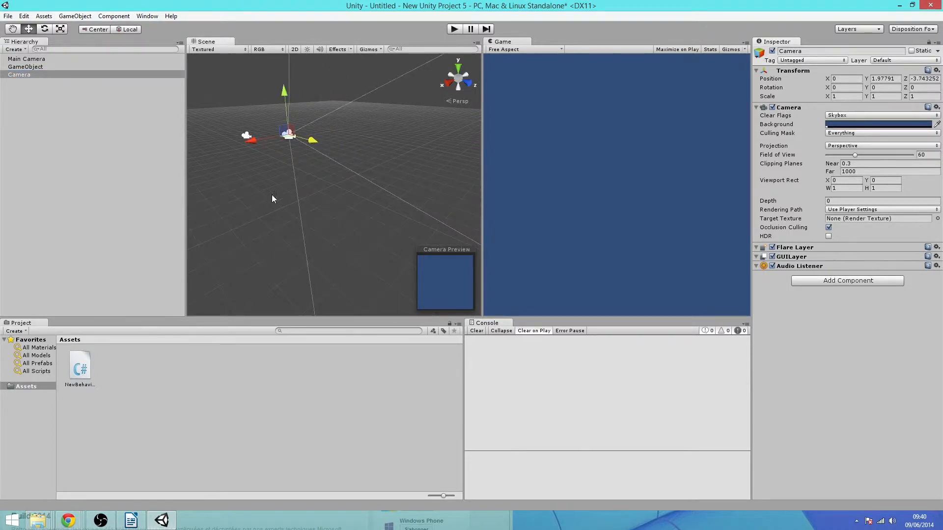
Compare the Main Camera and the second camera by selecting each in the scene, leaving nothing selected
{"action": "left_click", "coordinate": [240, 173]}
{"action": "left_click", "coordinate": [246, 136]}
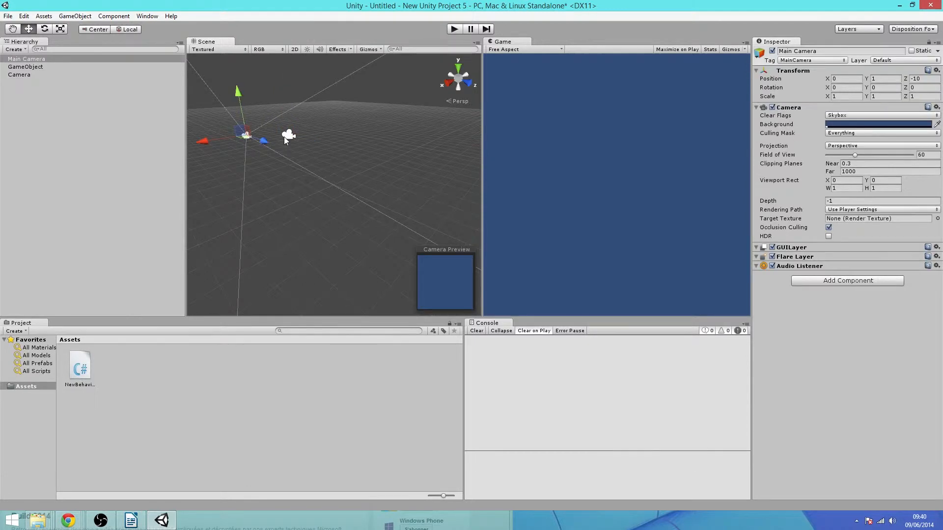
{"action": "left_click", "coordinate": [263, 204]}
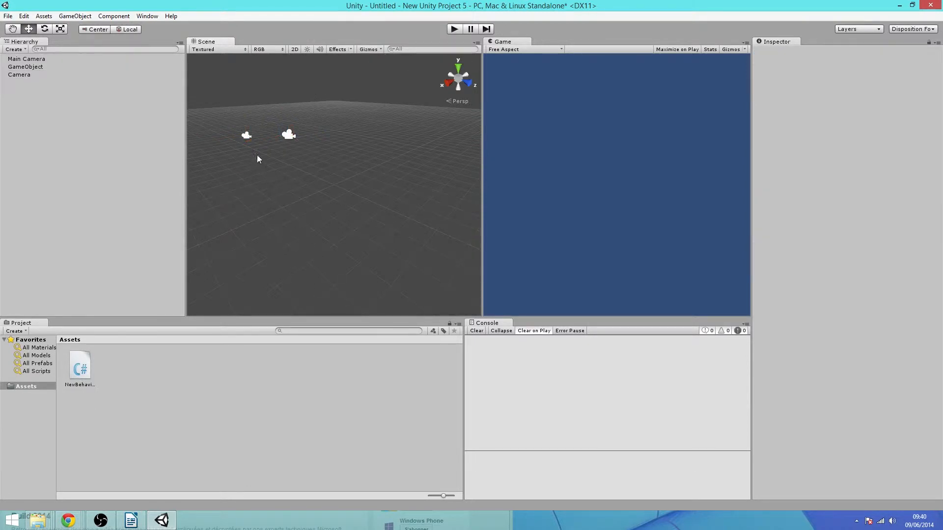
{"action": "left_click", "coordinate": [246, 135]}
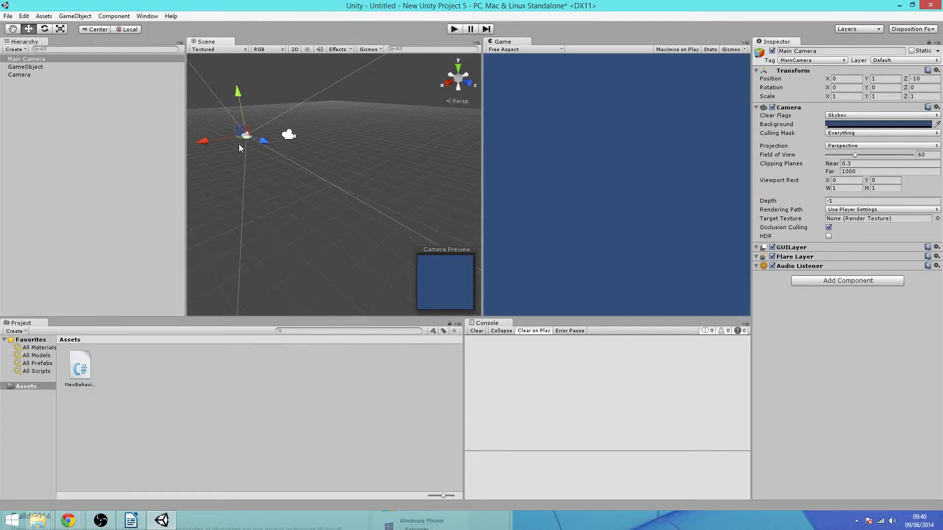
{"action": "left_click", "coordinate": [287, 135]}
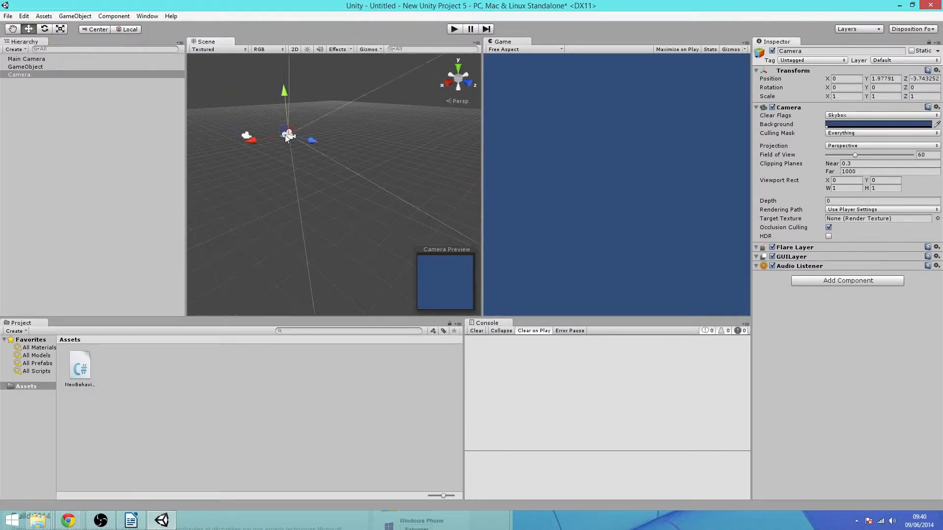
{"action": "left_click", "coordinate": [355, 214]}
Add a GUI Text object and move it near the upper-right corner of the game image, at about Y 0.94
{"action": "left_click", "coordinate": [49, 16]}
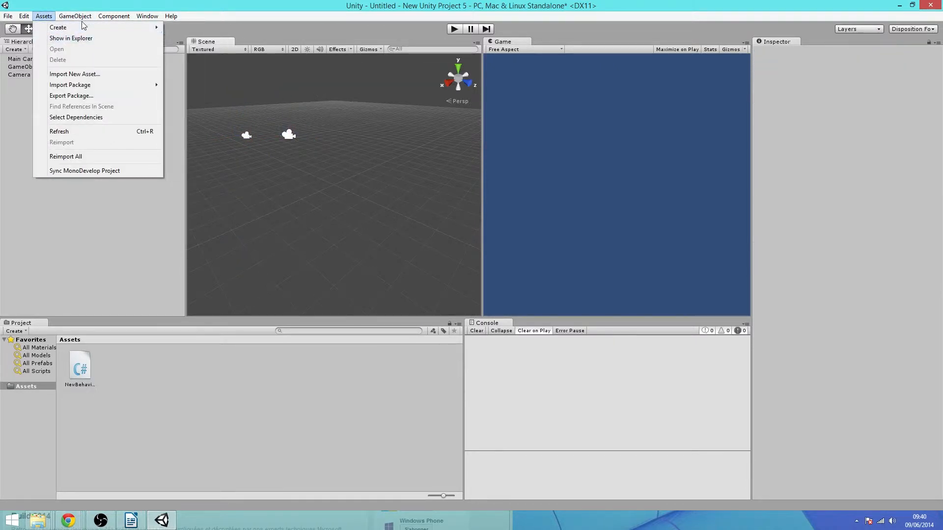
{"action": "mouse_move", "coordinate": [77, 17]}
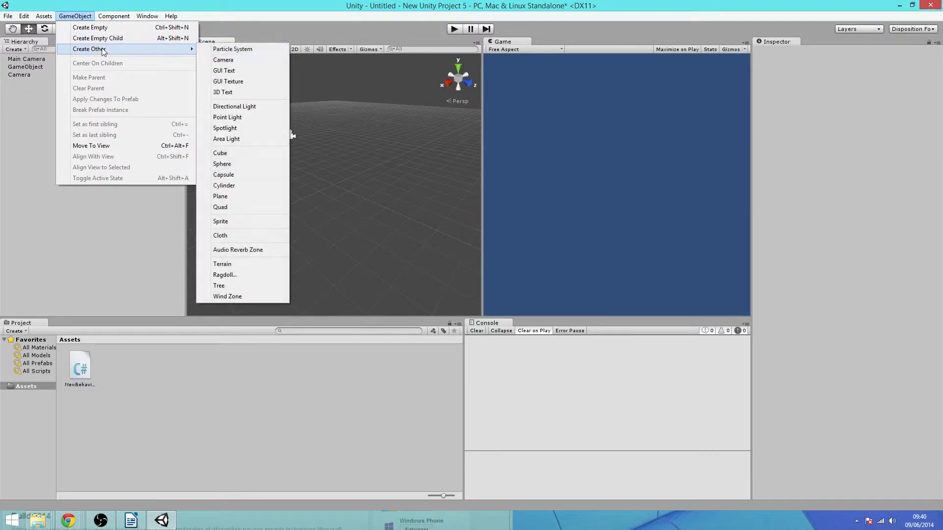
{"action": "left_click", "coordinate": [229, 71]}
{"action": "mouse_move", "coordinate": [324, 161]}
{"action": "left_mouse_down"}
{"action": "mouse_move", "coordinate": [317, 119]}
{"action": "mouse_move", "coordinate": [318, 150]}
{"action": "left_mouse_up"}
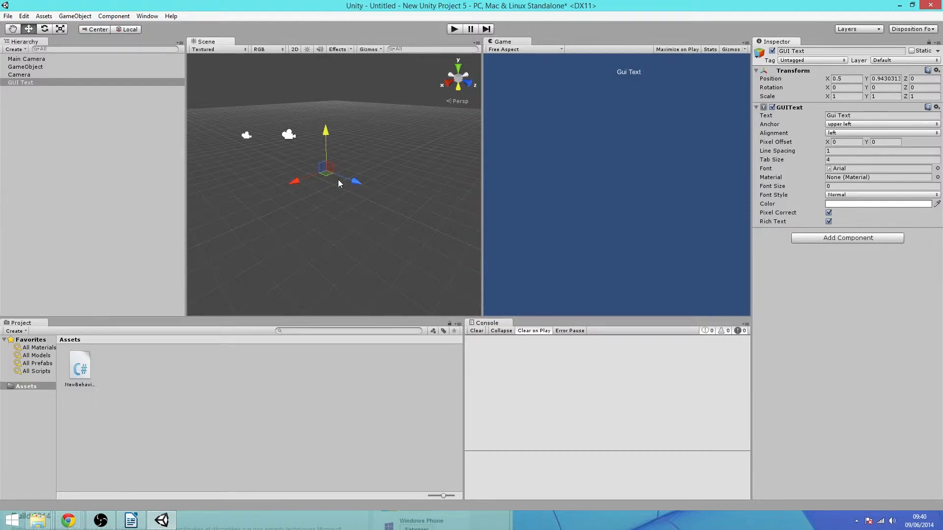
{"action": "left_click_drag", "start_coordinate": [305, 178], "coordinate": [301, 182]}
{"action": "left_click", "coordinate": [318, 148]}
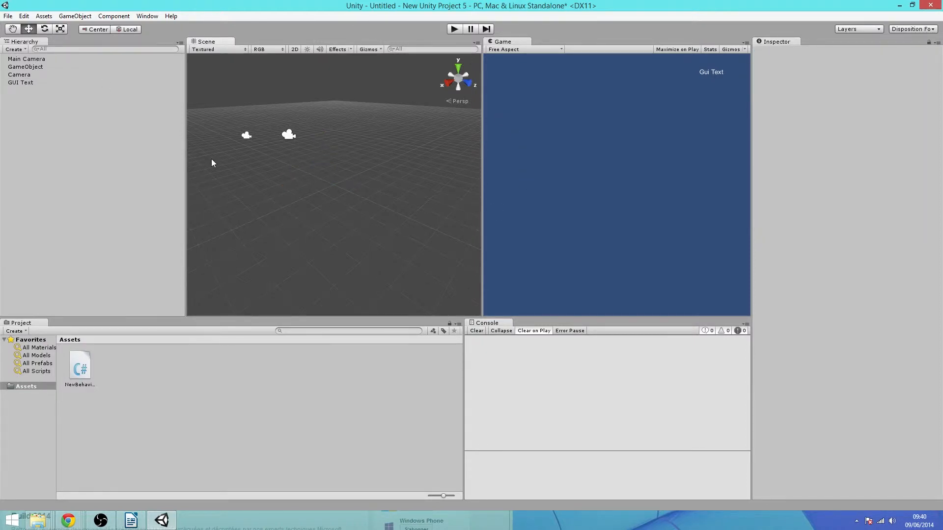
Add a GUI Texture with the Unity watermark and move it to about X 0.20, Y 0.94
{"action": "left_click", "coordinate": [74, 16]}
{"action": "mouse_move", "coordinate": [107, 48]}
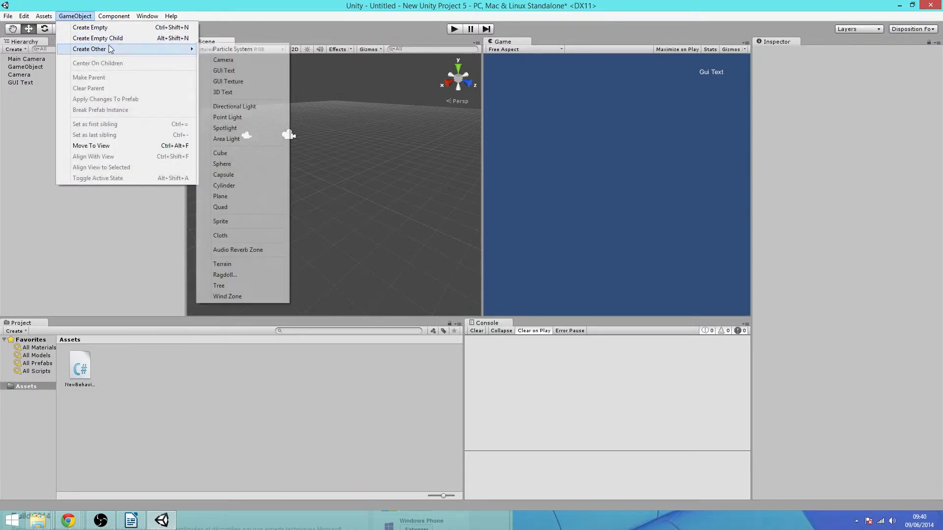
{"action": "left_click", "coordinate": [269, 81]}
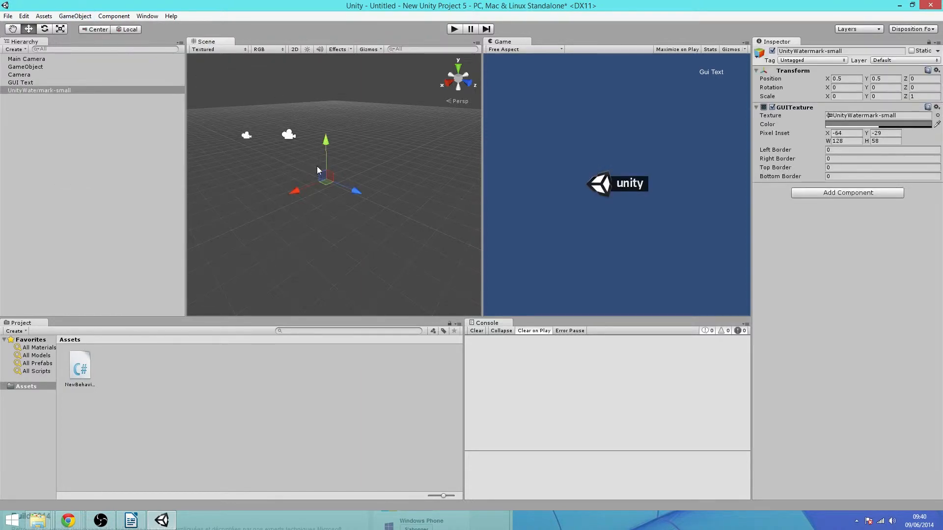
{"action": "left_click", "coordinate": [323, 164]}
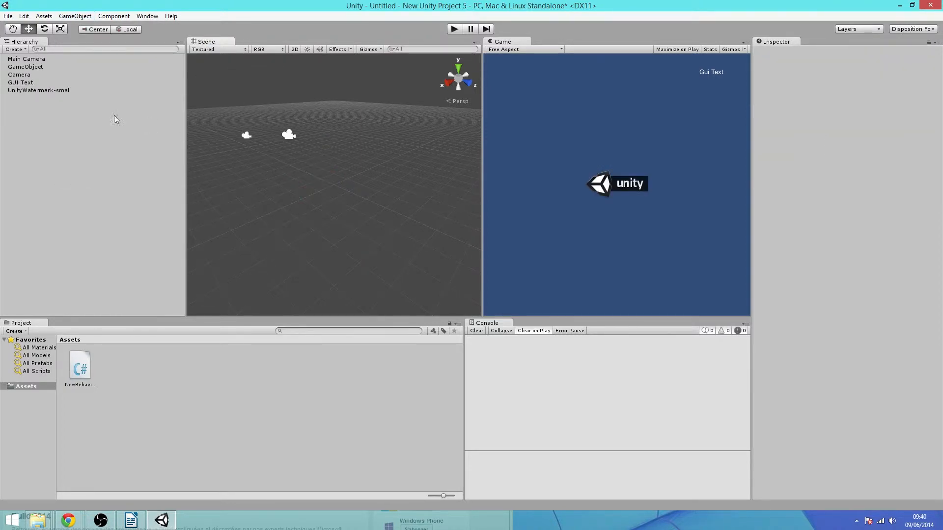
{"action": "left_click", "coordinate": [54, 90]}
{"action": "left_click_drag", "start_coordinate": [328, 143], "coordinate": [324, 137]}
{"action": "left_click_drag", "start_coordinate": [298, 182], "coordinate": [303, 182]}
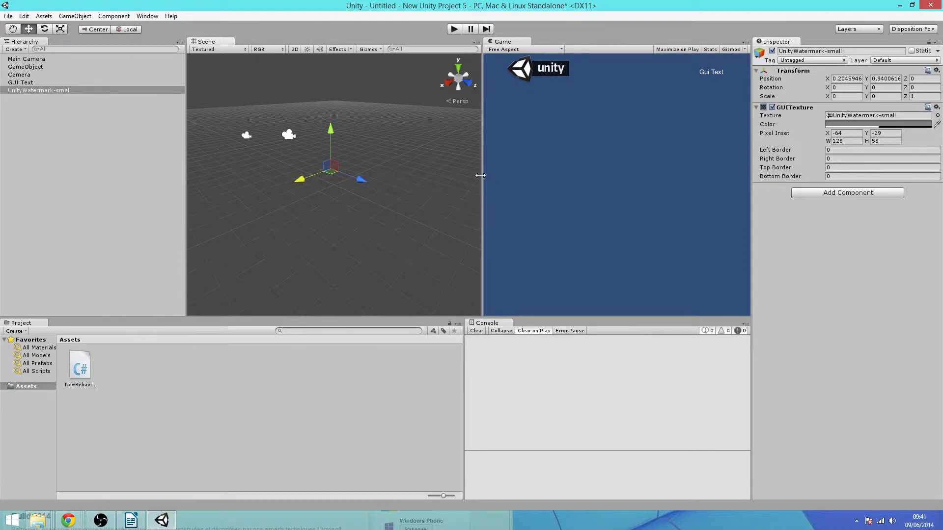
Resize the Scene and Game views to try different widths, ending with the two nearly equal
{"action": "left_click_drag", "start_coordinate": [481, 175], "coordinate": [200, 178]}
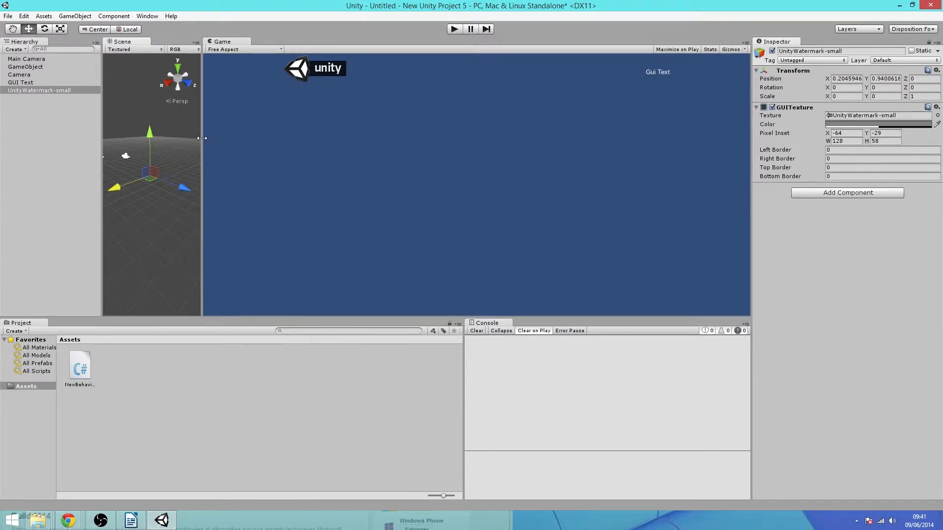
{"action": "left_click_drag", "start_coordinate": [202, 138], "coordinate": [632, 156]}
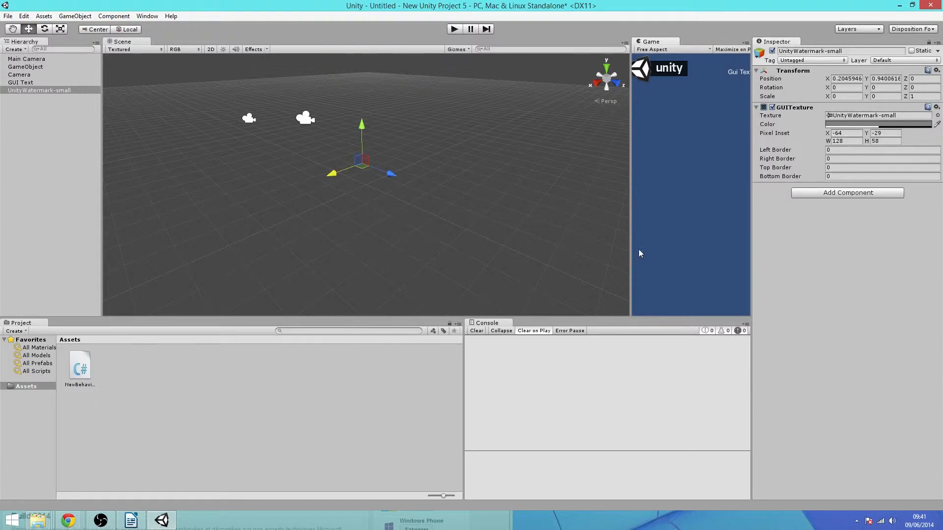
{"action": "left_click_drag", "start_coordinate": [631, 215], "coordinate": [446, 231]}
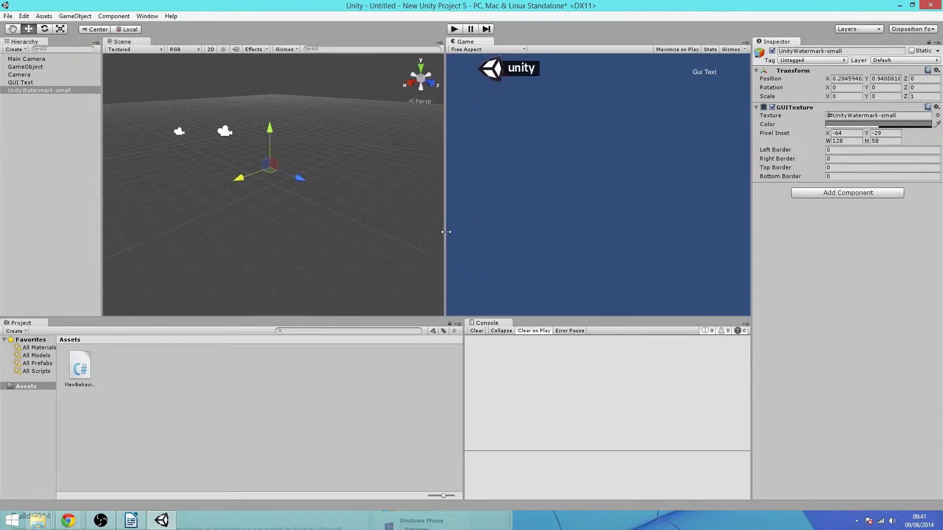
Add a 3D Text object, placed at about X 2.47, Y 2.42, Z -1.05 and rotated about -521° around Y
{"action": "left_click", "coordinate": [84, 18]}
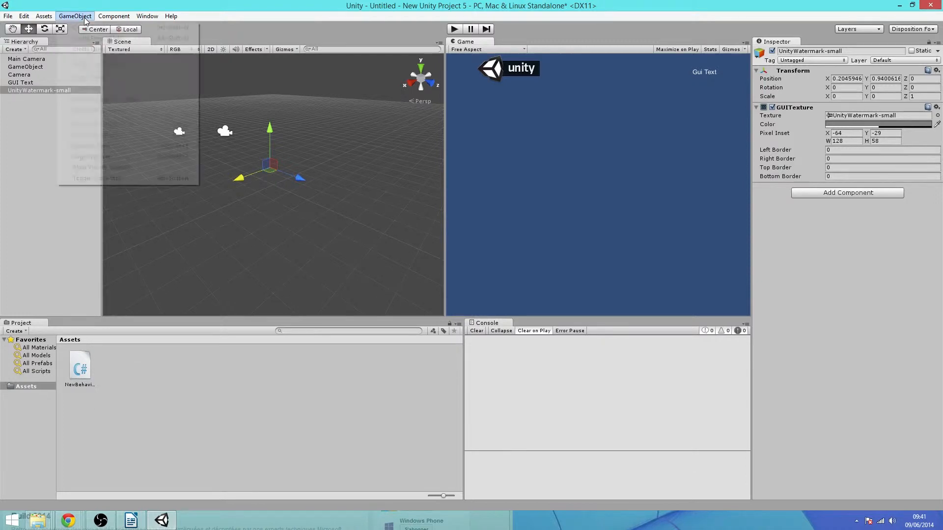
{"action": "mouse_move", "coordinate": [95, 54]}
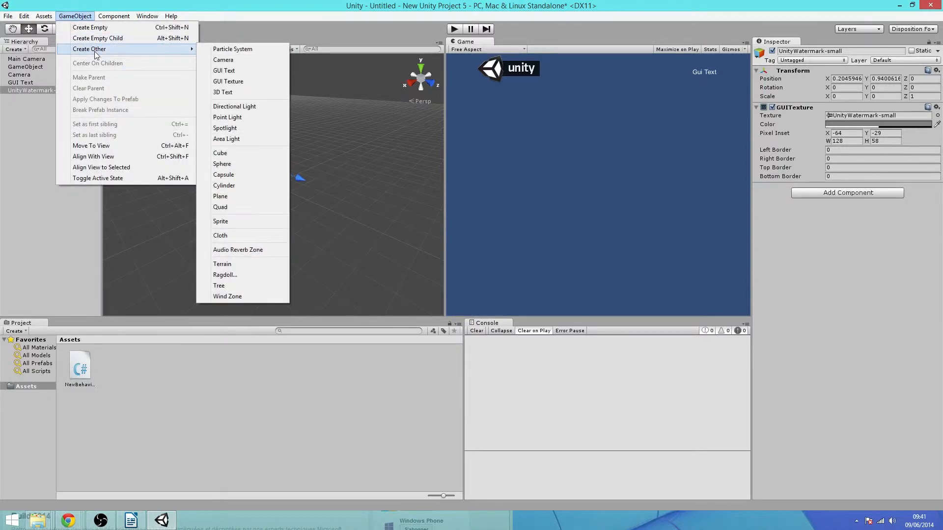
{"action": "left_click", "coordinate": [269, 92]}
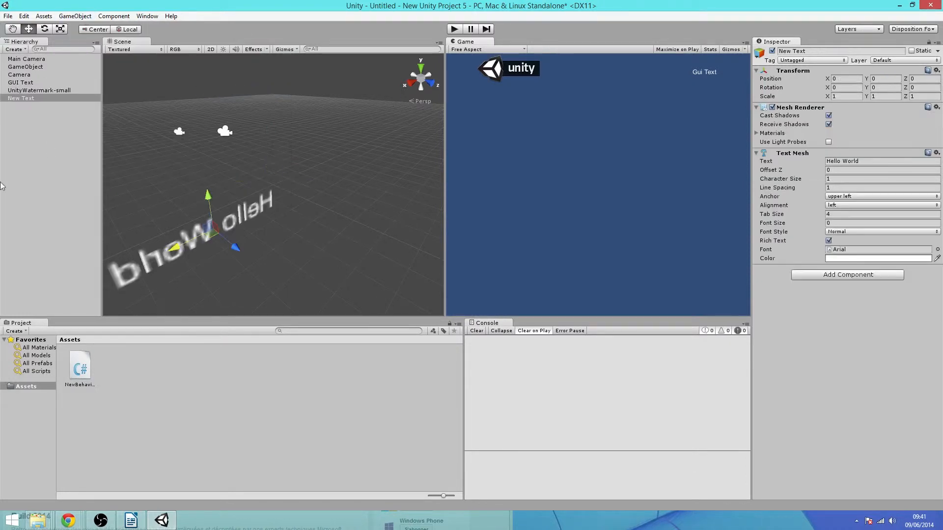
{"action": "left_click_drag", "start_coordinate": [179, 249], "coordinate": [278, 120]}
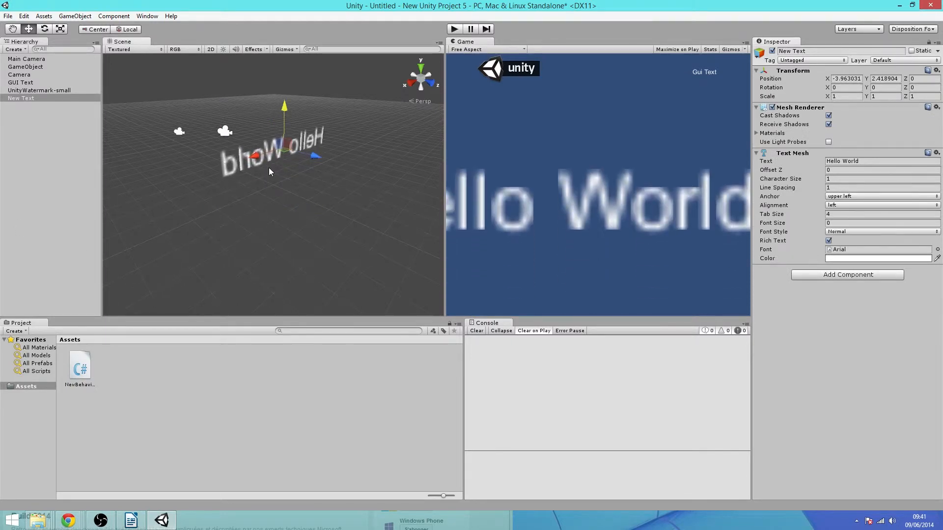
{"action": "left_click", "coordinate": [44, 29]}
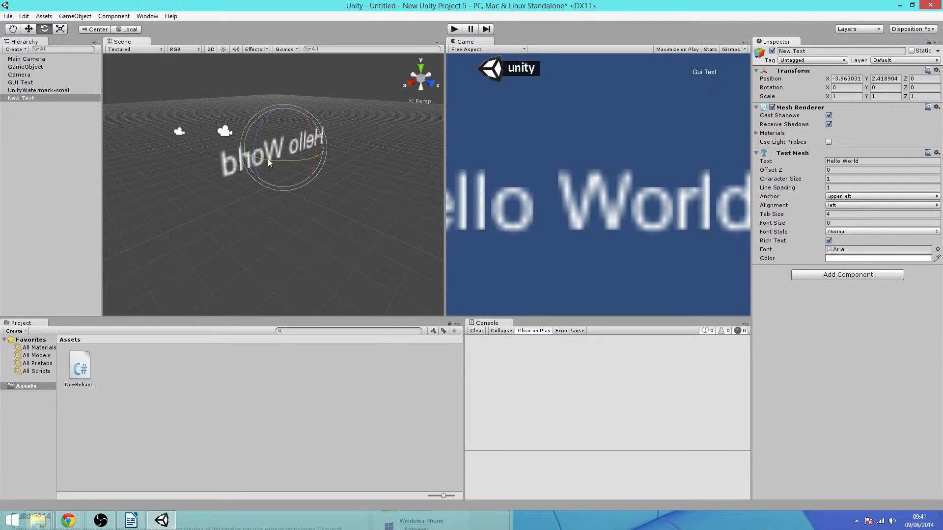
{"action": "left_click_drag", "start_coordinate": [267, 158], "coordinate": [319, 169]}
Add a Cube and move it to about X 1.48, Y 1.27, Z 1.17
{"action": "left_click", "coordinate": [65, 17]}
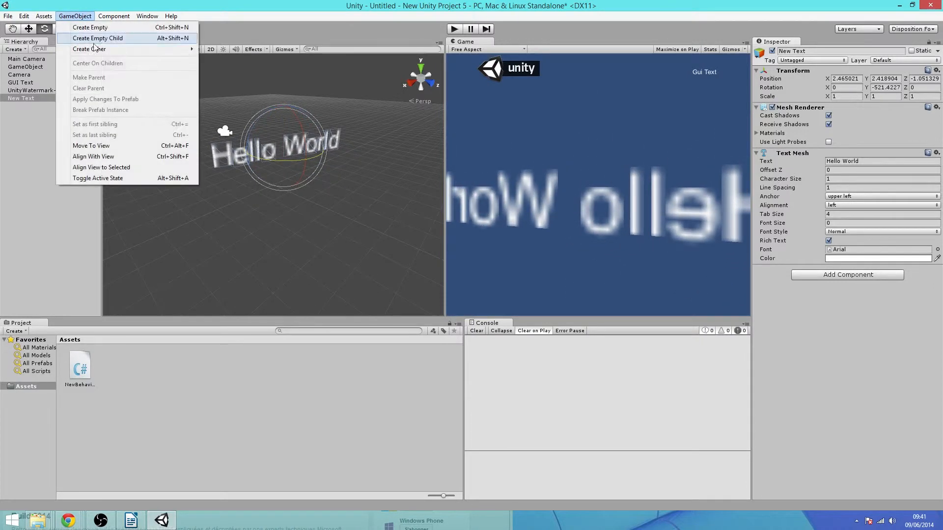
{"action": "mouse_move", "coordinate": [162, 49]}
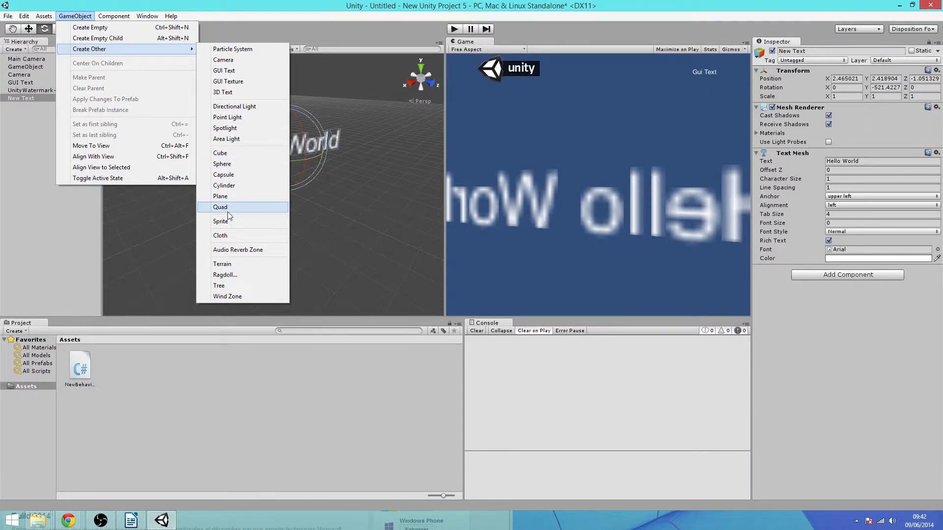
{"action": "left_click", "coordinate": [222, 154]}
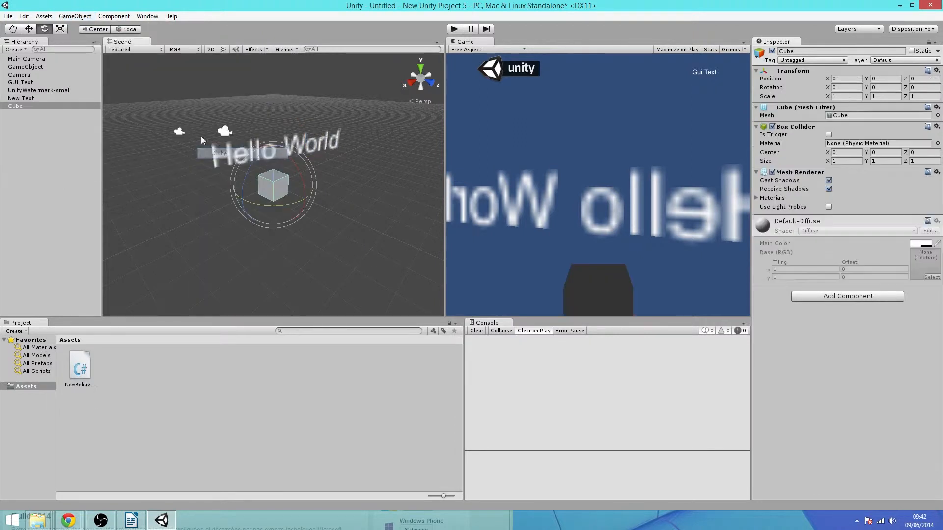
{"action": "left_click", "coordinate": [28, 29]}
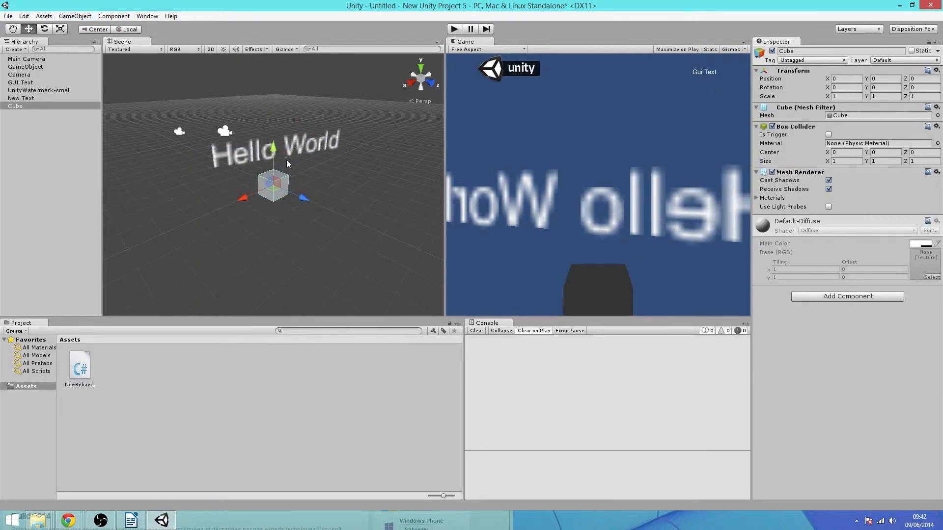
{"action": "left_click_drag", "start_coordinate": [273, 172], "coordinate": [294, 153]}
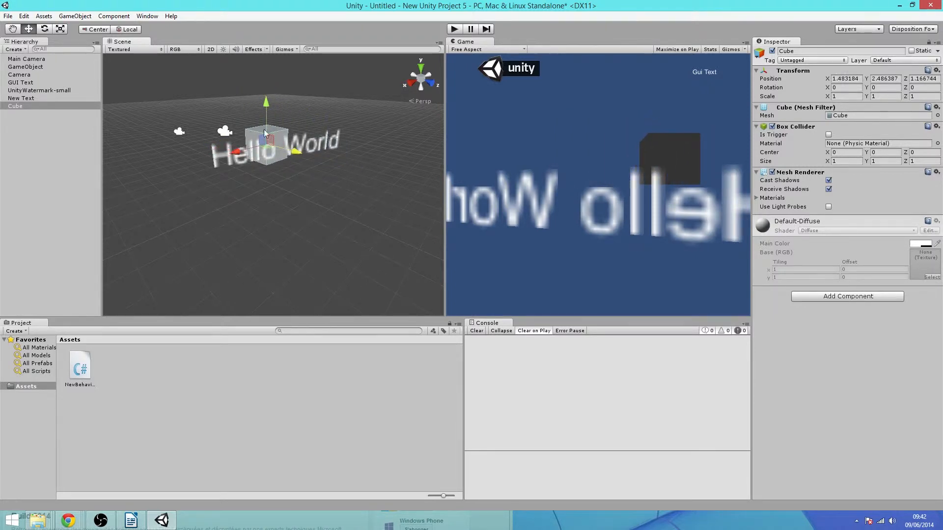
{"action": "left_click_drag", "start_coordinate": [266, 116], "coordinate": [276, 163]}
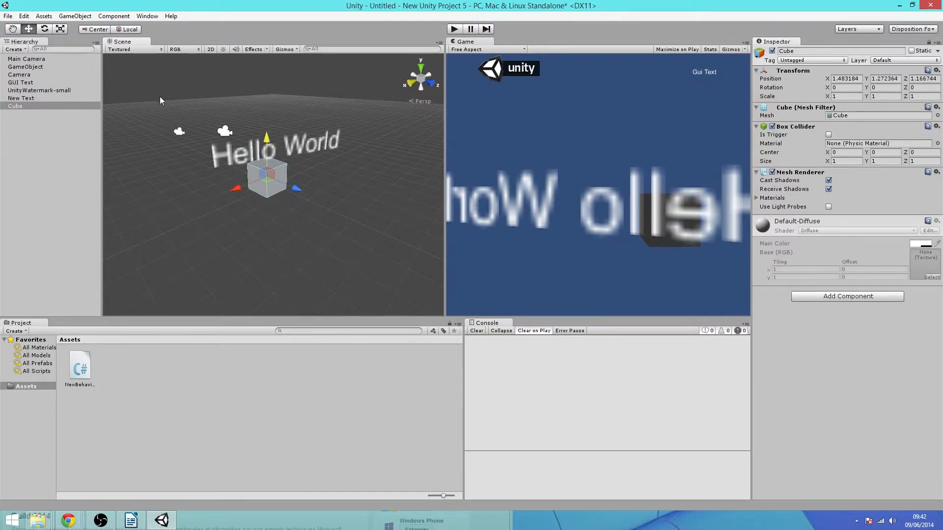
Add a Sphere and raise it to about Y 3.00
{"action": "left_click", "coordinate": [75, 15]}
{"action": "mouse_move", "coordinate": [104, 49]}
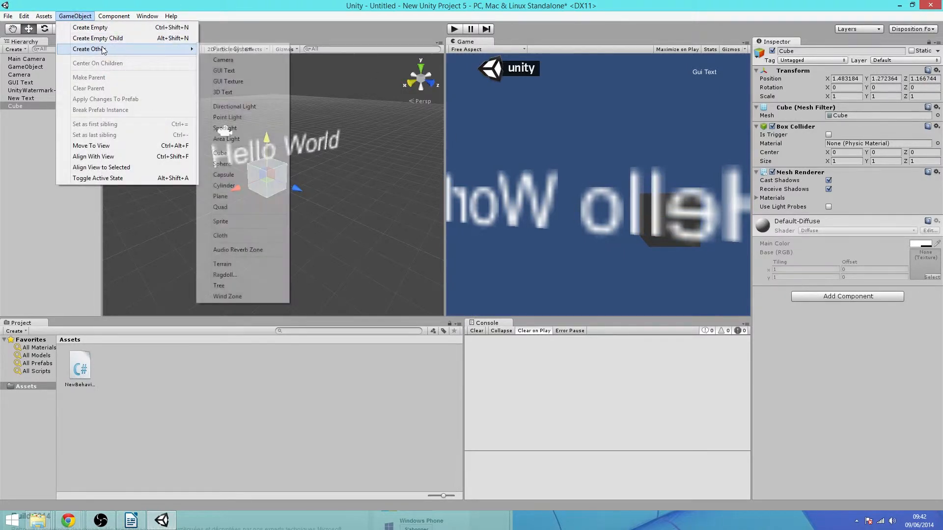
{"action": "left_click", "coordinate": [245, 163]}
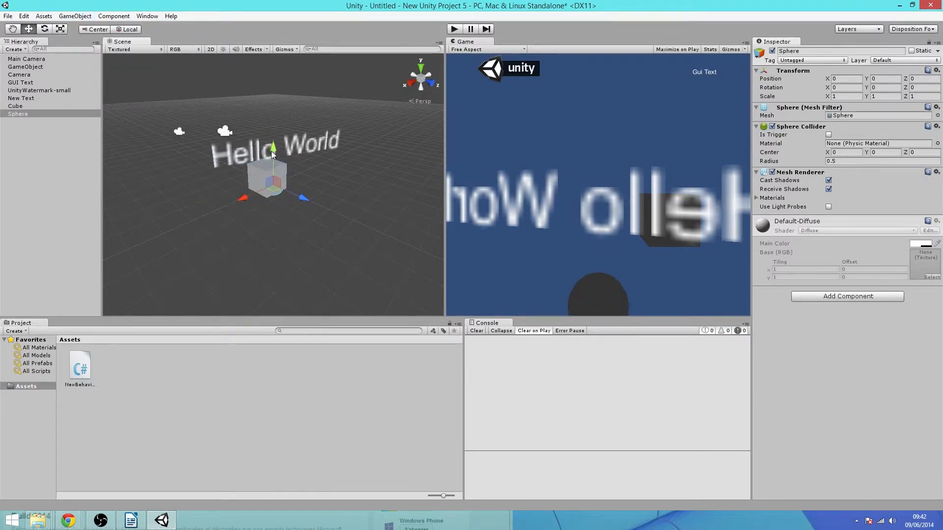
{"action": "left_click_drag", "start_coordinate": [271, 151], "coordinate": [272, 96]}
Add a Capsule and move it to about Y 0.33, Z 2.42
{"action": "left_click", "coordinate": [74, 16]}
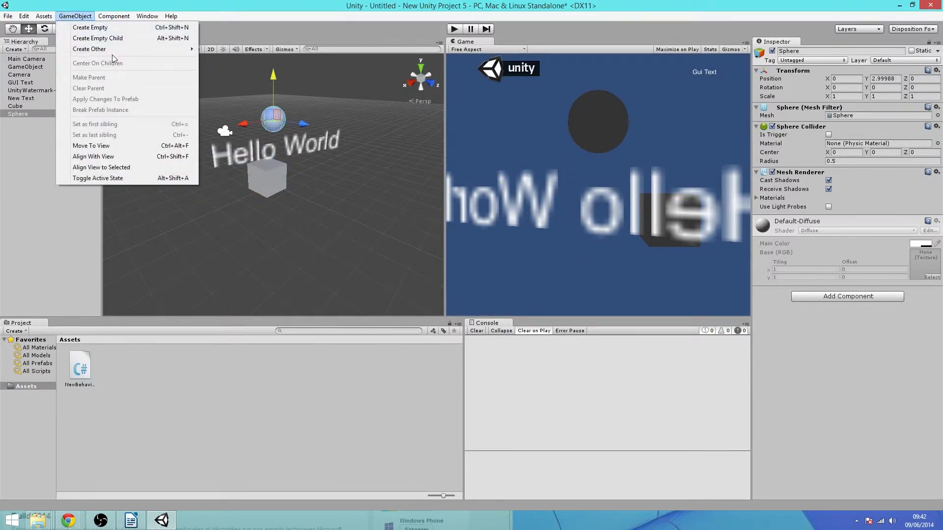
{"action": "mouse_move", "coordinate": [113, 49]}
{"action": "left_click", "coordinate": [241, 172]}
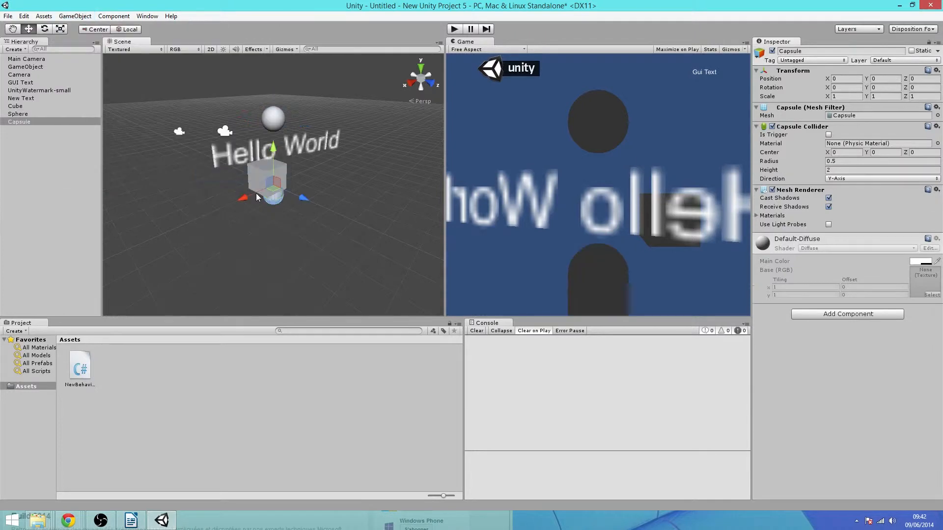
{"action": "left_click_drag", "start_coordinate": [294, 190], "coordinate": [342, 219]}
{"action": "left_click", "coordinate": [278, 200]}
{"action": "left_click_drag", "start_coordinate": [296, 193], "coordinate": [374, 228]}
{"action": "left_click_drag", "start_coordinate": [353, 185], "coordinate": [354, 175]}
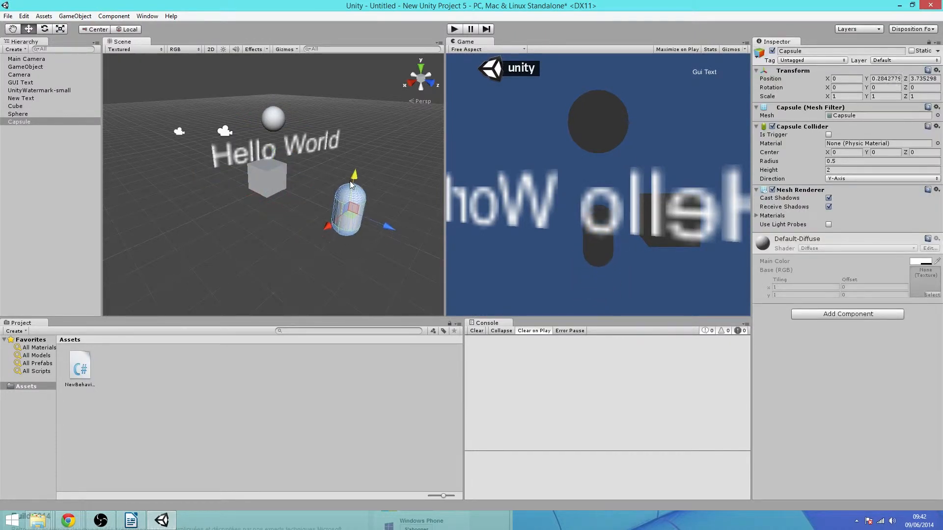
{"action": "left_click_drag", "start_coordinate": [379, 216], "coordinate": [340, 210]}
{"action": "left_click", "coordinate": [357, 214]}
{"action": "left_click", "coordinate": [361, 214]}
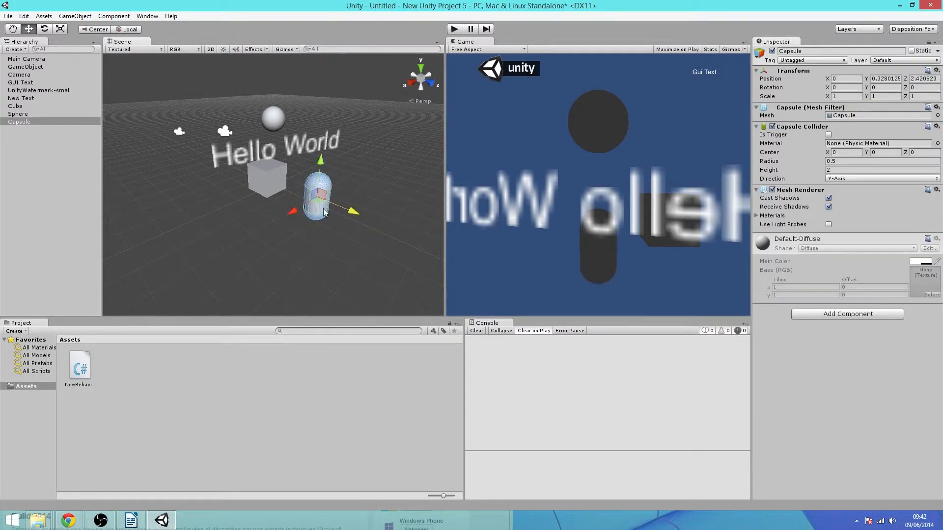
Add a Cylinder and move it along the X axis to about X 2.87
{"action": "left_click", "coordinate": [74, 14]}
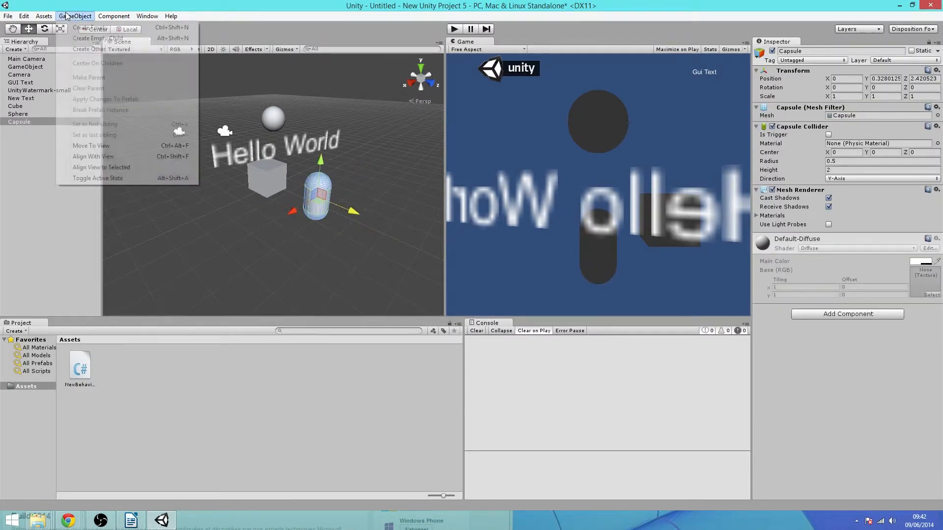
{"action": "mouse_move", "coordinate": [43, 15]}
{"action": "mouse_move", "coordinate": [74, 16]}
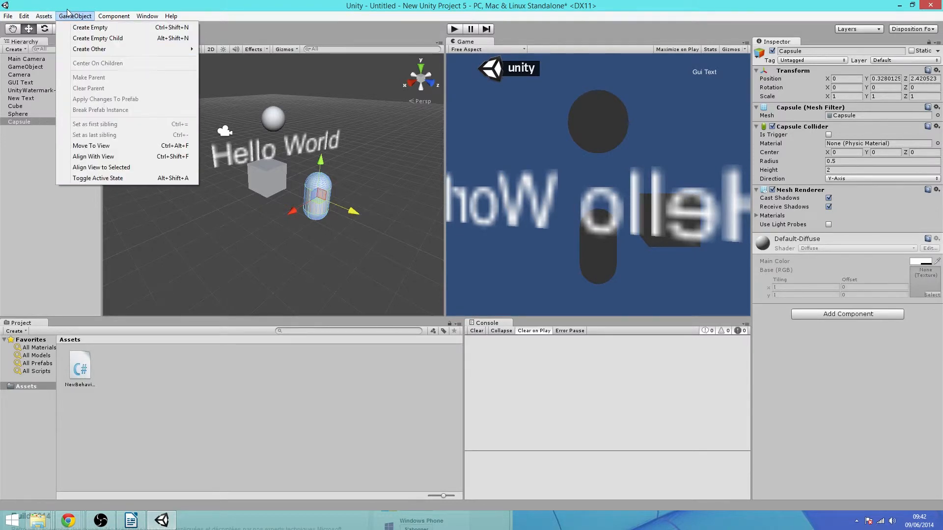
{"action": "mouse_move", "coordinate": [87, 51]}
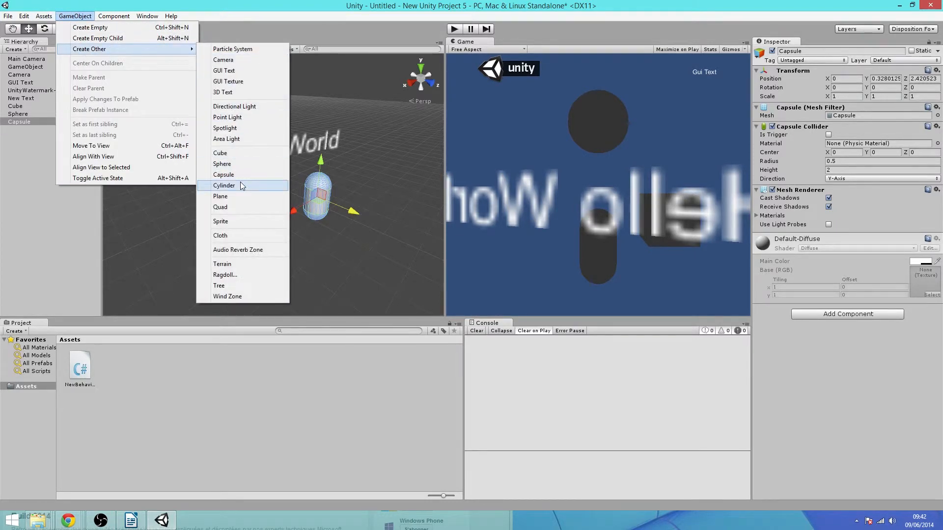
{"action": "left_click", "coordinate": [240, 185]}
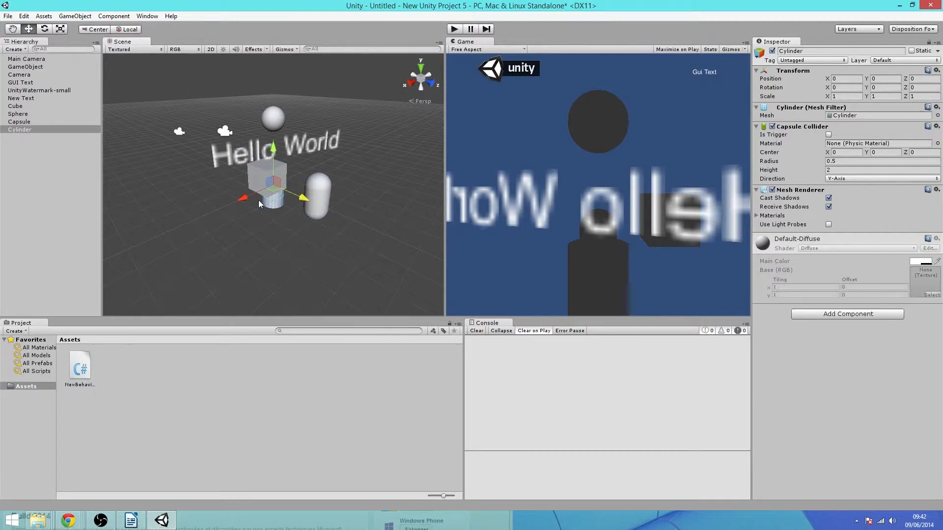
{"action": "left_click_drag", "start_coordinate": [247, 196], "coordinate": [205, 208]}
Add a Plane at the scene origin beneath the other shapes
{"action": "left_click", "coordinate": [74, 15]}
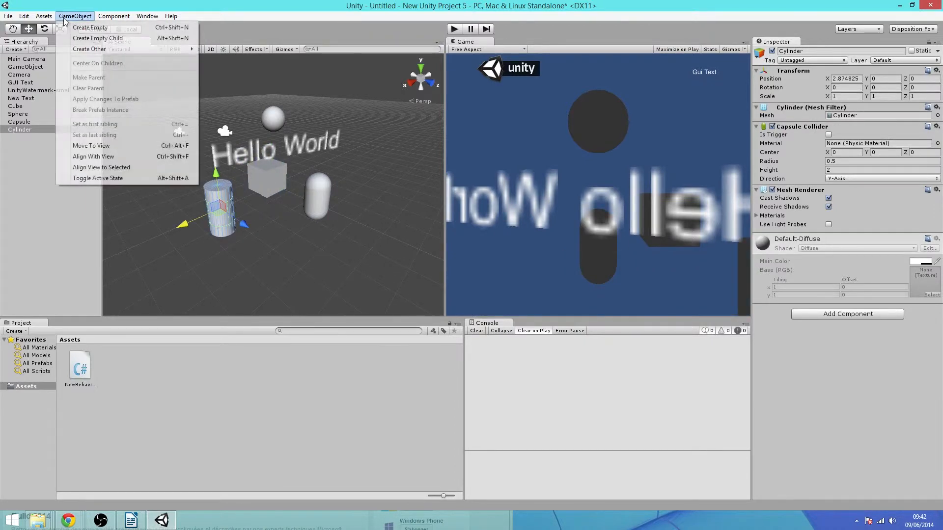
{"action": "mouse_move", "coordinate": [90, 51]}
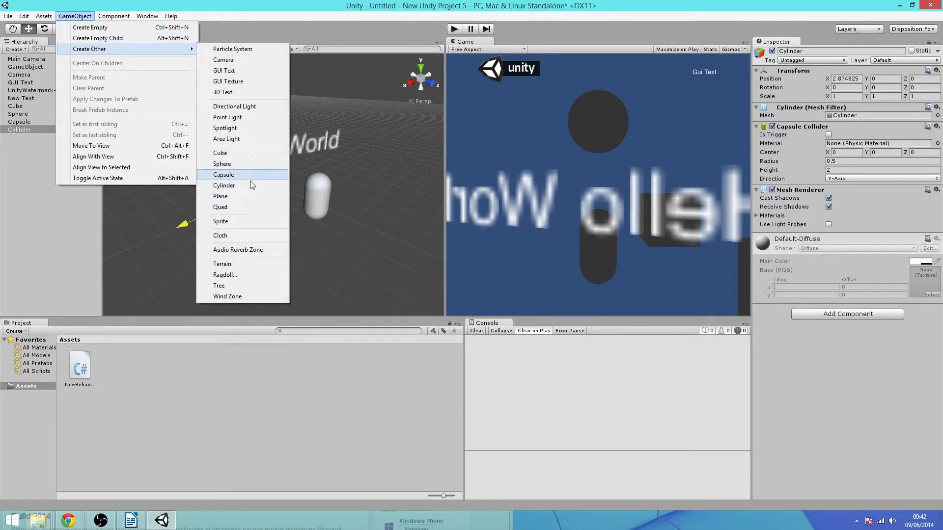
{"action": "left_click", "coordinate": [248, 195]}
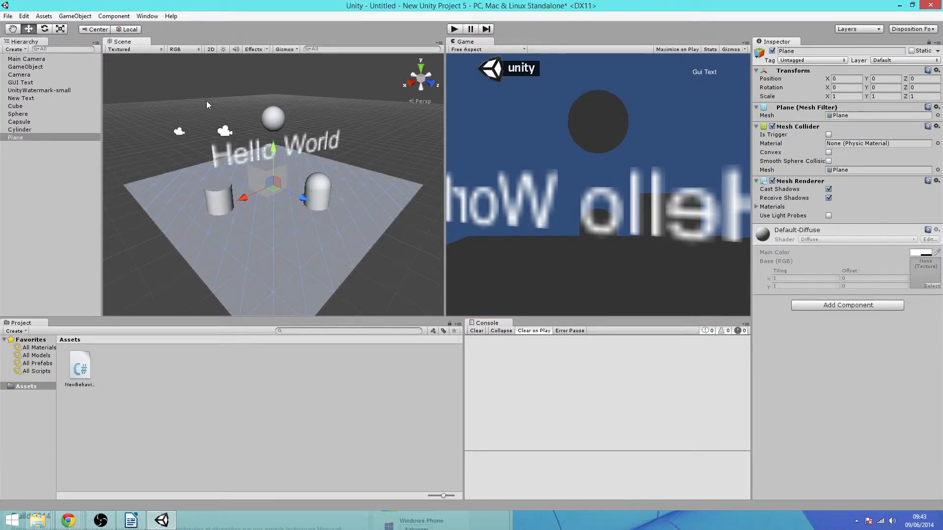
Add a Quad and move it beside the sphere, to about X 1.19, Y 2.73
{"action": "left_click", "coordinate": [76, 17]}
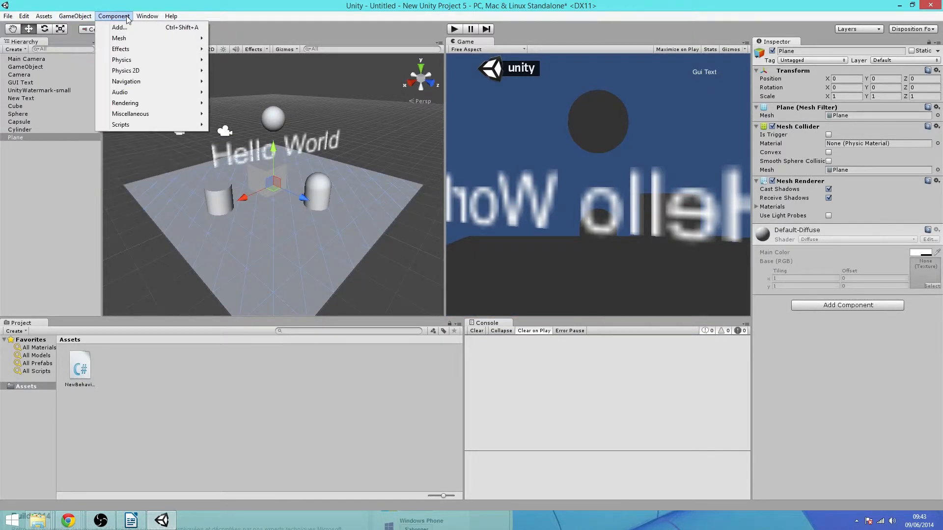
{"action": "mouse_move", "coordinate": [82, 52]}
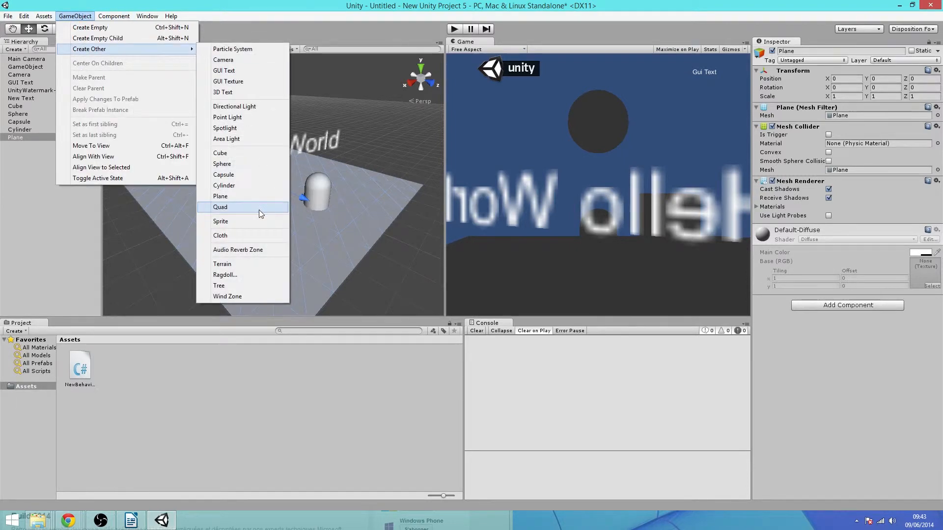
{"action": "left_click", "coordinate": [258, 210]}
{"action": "left_click_drag", "start_coordinate": [272, 158], "coordinate": [230, 143]}
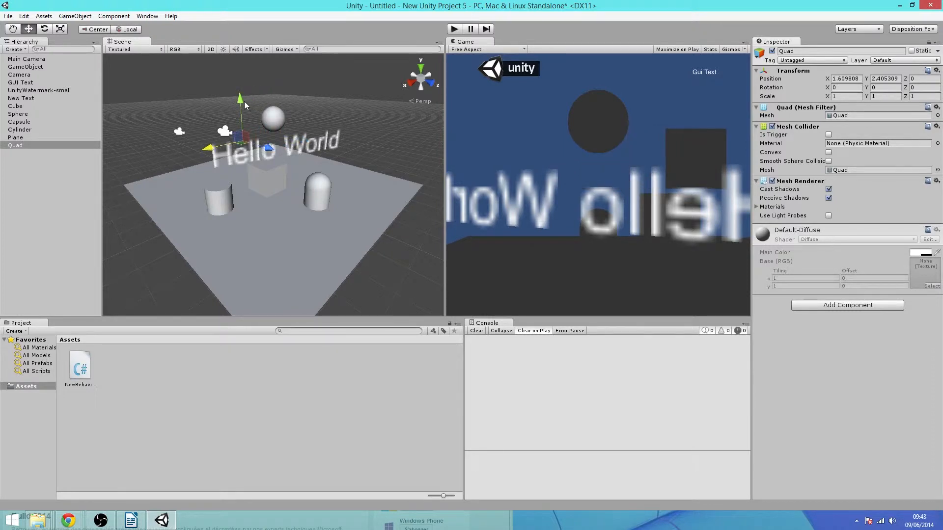
{"action": "left_click_drag", "start_coordinate": [243, 101], "coordinate": [239, 93]}
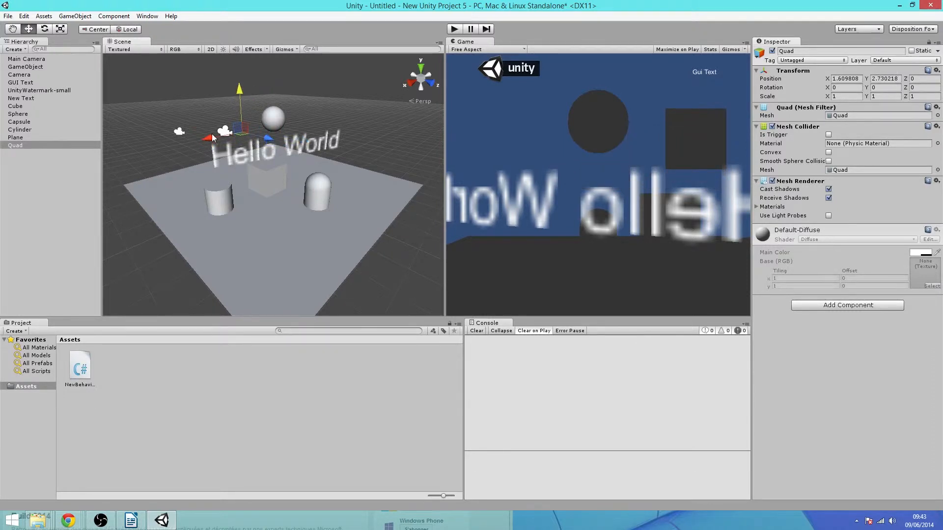
{"action": "left_click_drag", "start_coordinate": [208, 139], "coordinate": [214, 142]}
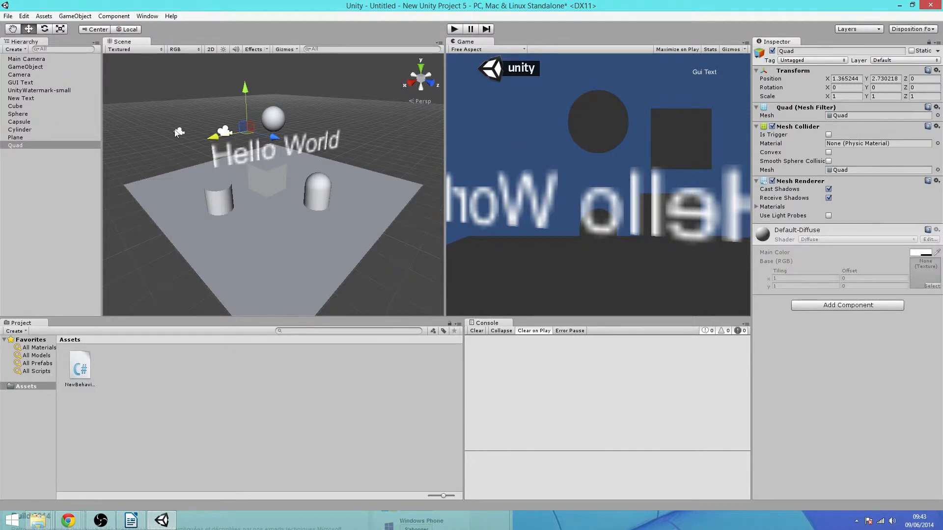
{"action": "mouse_move", "coordinate": [216, 138]}
{"action": "left_mouse_down"}
{"action": "mouse_move", "coordinate": [240, 131]}
{"action": "mouse_move", "coordinate": [220, 138]}
{"action": "mouse_move", "coordinate": [280, 146]}
{"action": "mouse_move", "coordinate": [212, 143]}
{"action": "mouse_move", "coordinate": [222, 139]}
{"action": "left_mouse_up"}
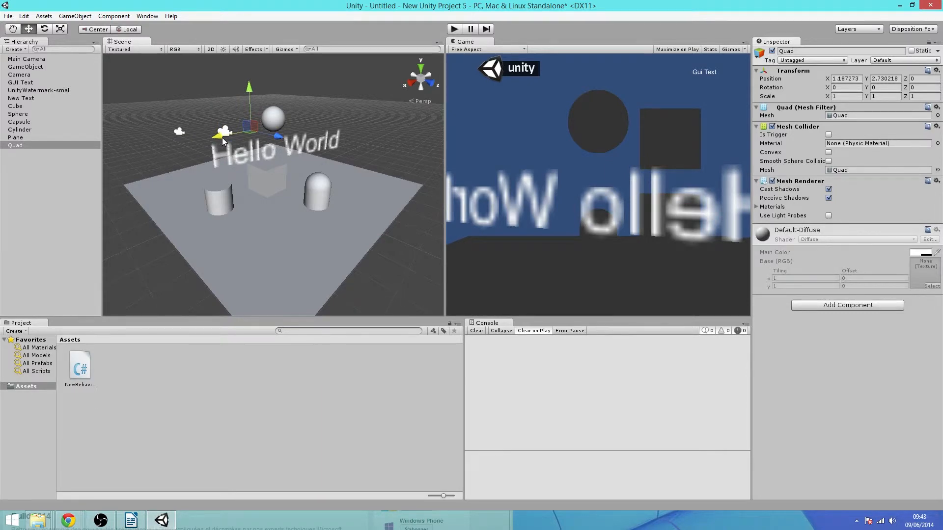
{"action": "left_click", "coordinate": [113, 16]}
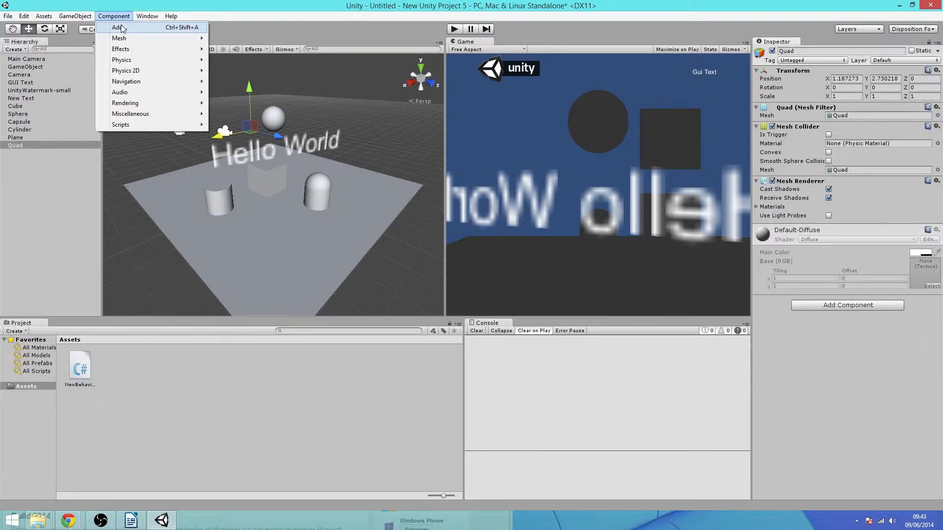
{"action": "mouse_move", "coordinate": [75, 16]}
{"action": "mouse_move", "coordinate": [123, 49]}
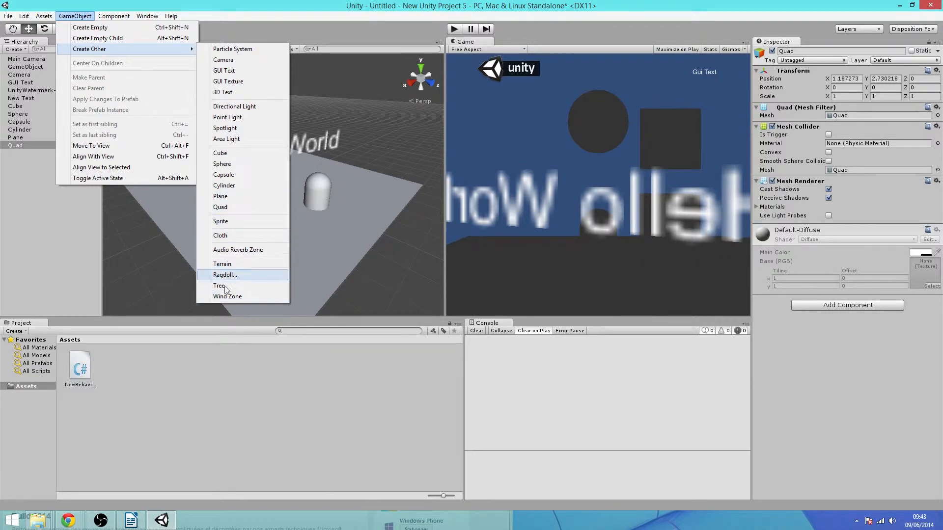
{"action": "left_click", "coordinate": [397, 235]}
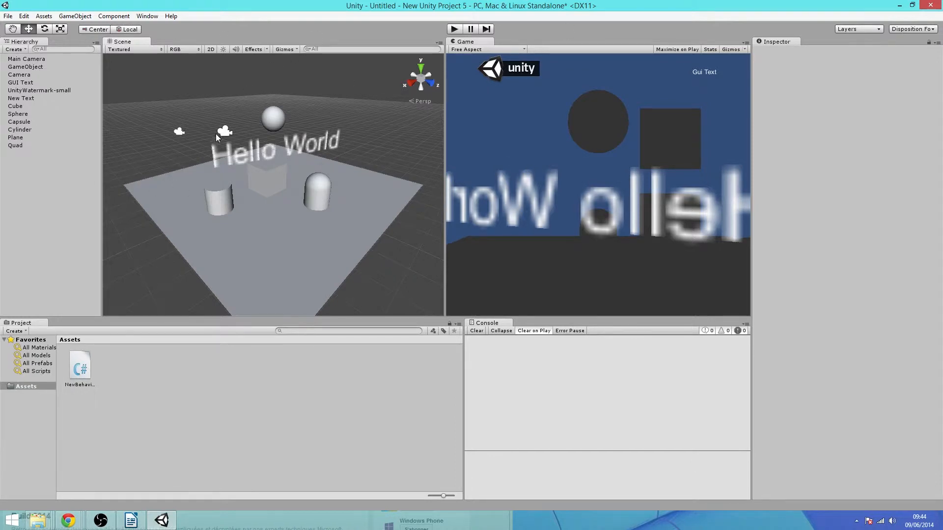
Delete the plane, the capsule, the cube and the cylinder from the scene
{"action": "left_click", "coordinate": [273, 122]}
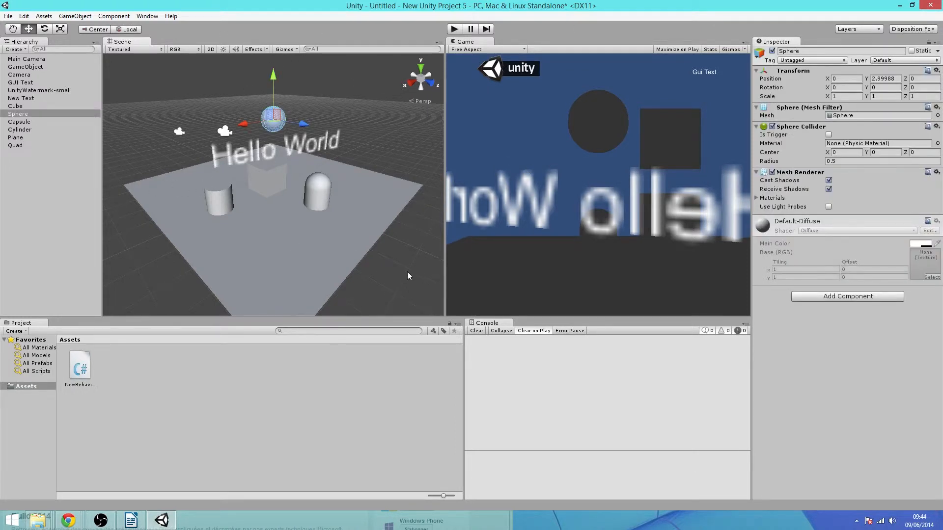
{"action": "left_click", "coordinate": [294, 222]}
{"action": "key", "text": "Delete"}
{"action": "left_click", "coordinate": [317, 194]}
{"action": "key", "text": "Delete"}
{"action": "left_click", "coordinate": [261, 178]}
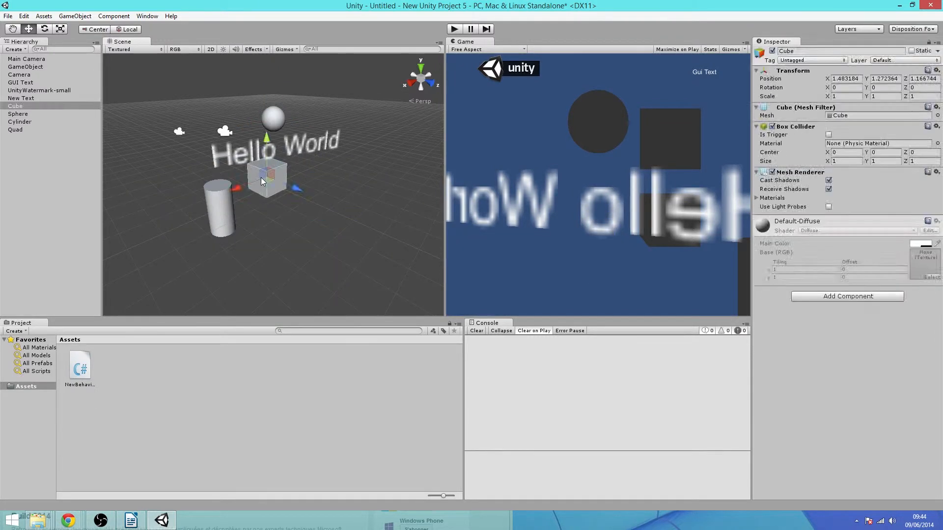
{"action": "key", "text": "Delete"}
{"action": "left_click", "coordinate": [234, 204]}
{"action": "key", "text": "Delete"}
Lower the sphere to about Y 2.71 and delete the Hello World 3D text
{"action": "left_click", "coordinate": [272, 119]}
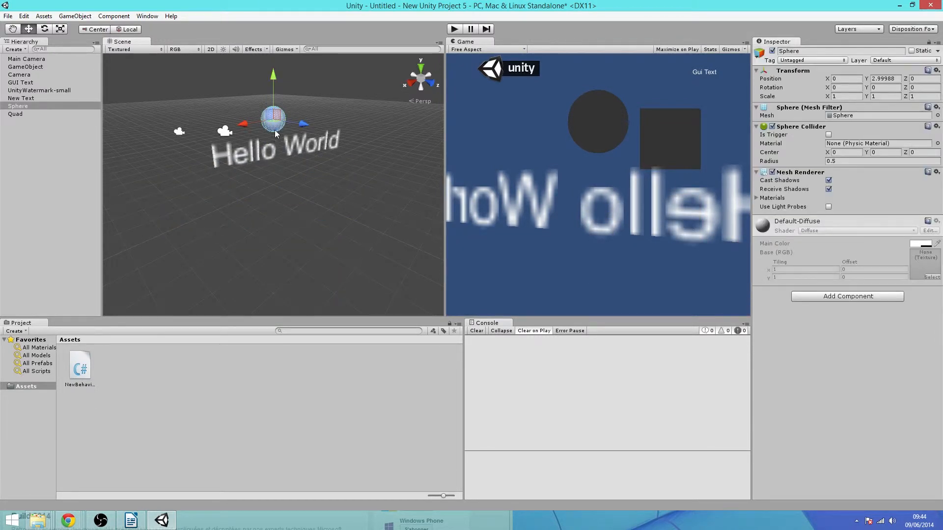
{"action": "mouse_move", "coordinate": [272, 88]}
{"action": "left_mouse_down"}
{"action": "mouse_move", "coordinate": [278, 132]}
{"action": "mouse_move", "coordinate": [271, 96]}
{"action": "left_mouse_up"}
{"action": "left_click", "coordinate": [236, 149]}
{"action": "key", "text": "Delete"}
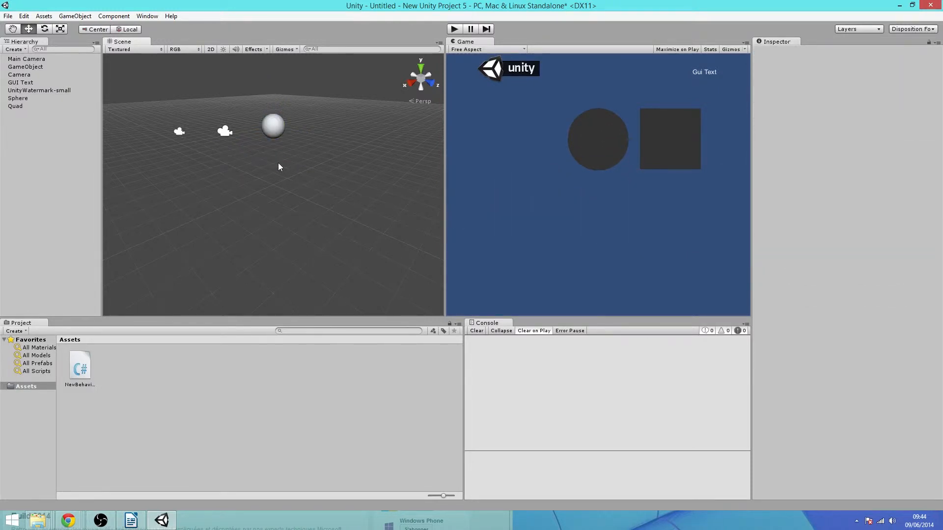
Select the Sphere through the Hierarchy while it lies outside the visible part of the scene
{"action": "left_click", "coordinate": [274, 129]}
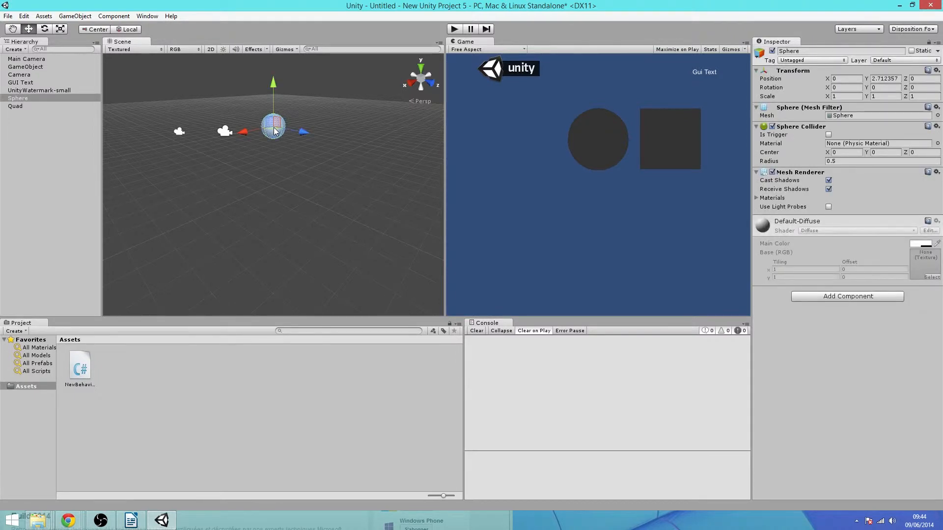
{"action": "middle_click_drag", "start_coordinate": [237, 149], "coordinate": [427, 192]}
{"action": "left_click", "coordinate": [315, 200]}
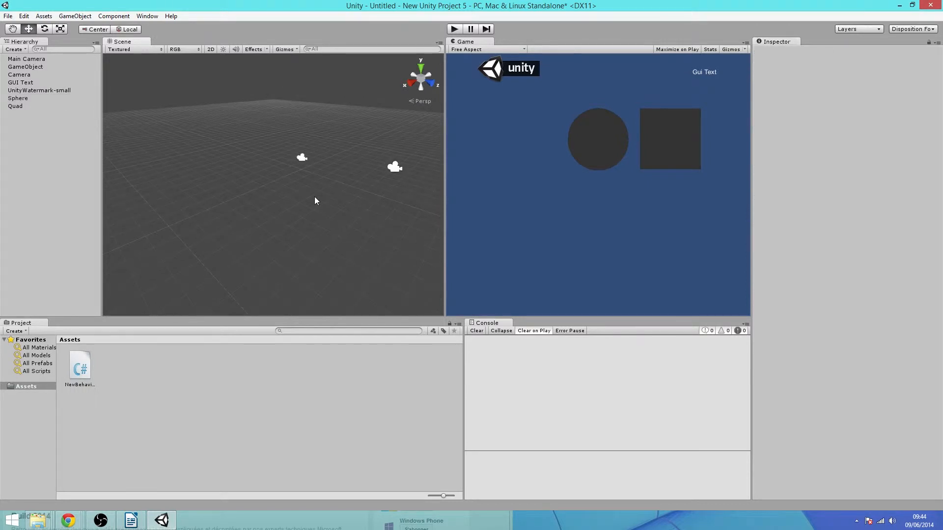
{"action": "left_click", "coordinate": [21, 98]}
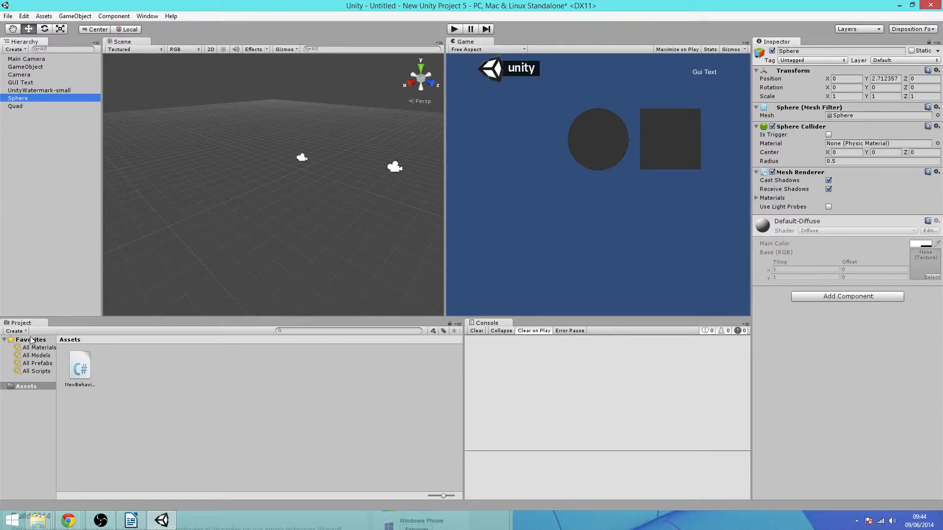
Bring the sphere back into the Scene view, box-select only the Main Camera there, and clear the selection
{"action": "middle_click_drag", "start_coordinate": [406, 202], "coordinate": [196, 207]}
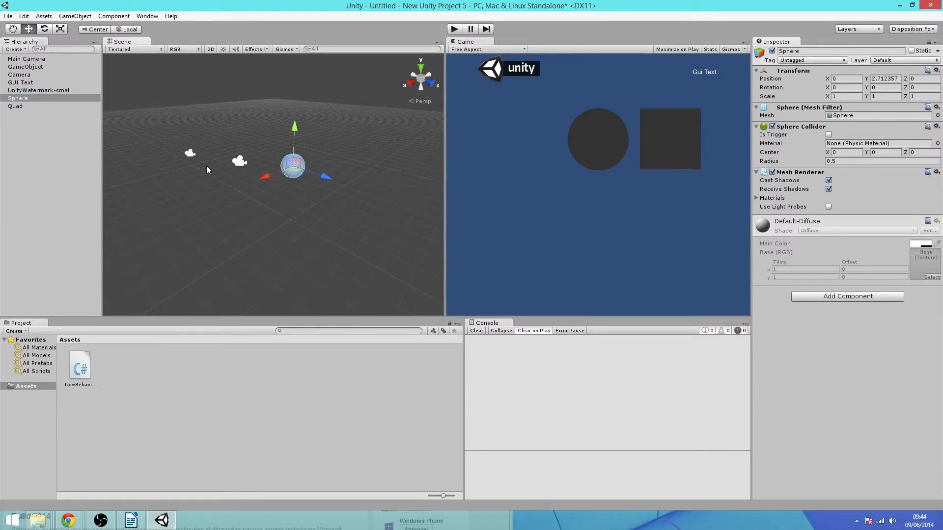
{"action": "middle_click_drag", "start_coordinate": [206, 166], "coordinate": [214, 190]}
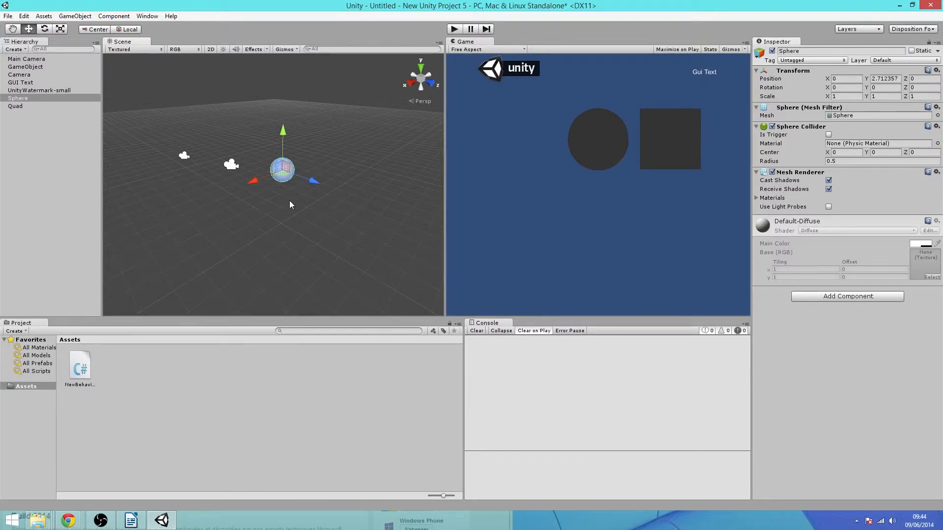
{"action": "left_click_drag", "start_coordinate": [208, 181], "coordinate": [216, 203]}
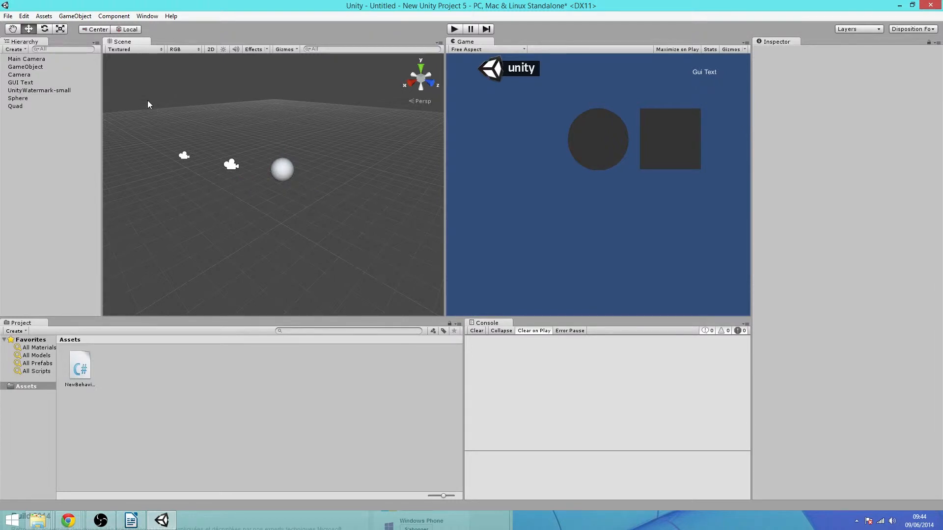
{"action": "left_click_drag", "start_coordinate": [149, 124], "coordinate": [207, 172]}
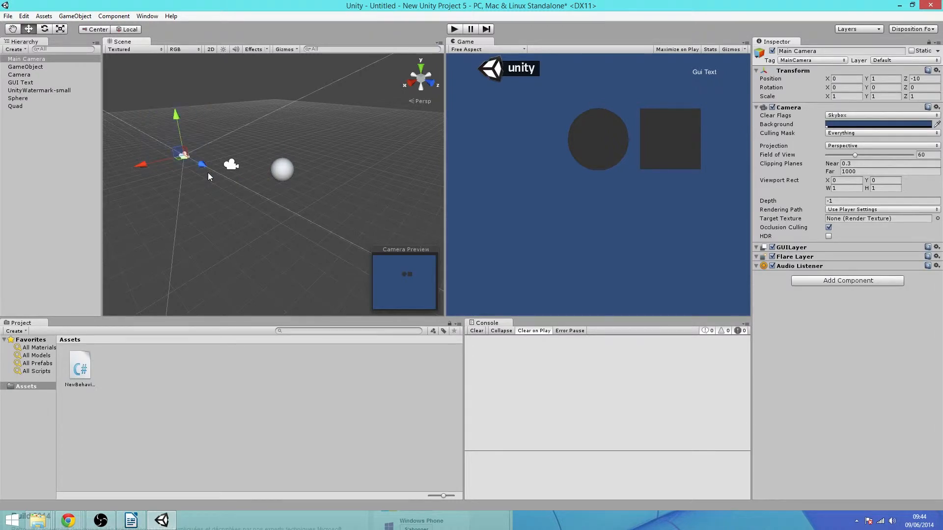
{"action": "left_click", "coordinate": [193, 113]}
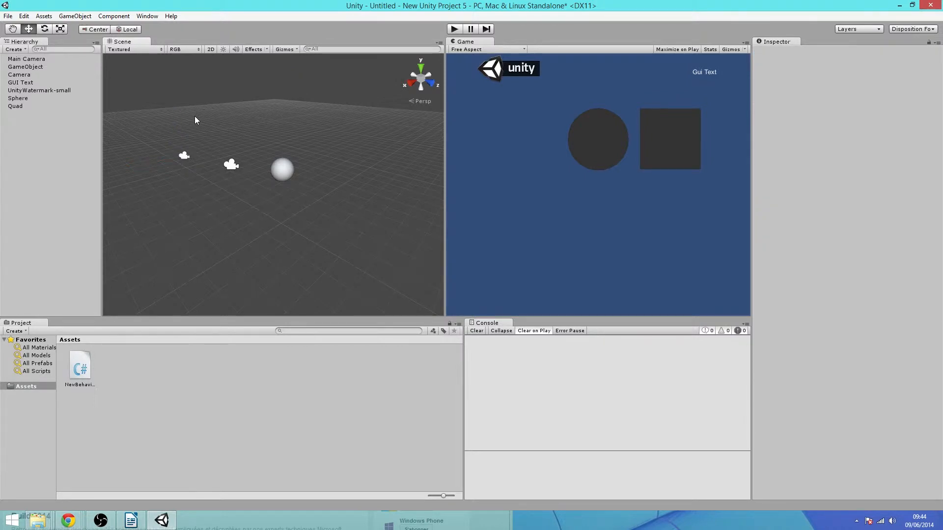
Box-select the second camera, the sphere and the quad together in the scene, and clear the selection
{"action": "left_click_drag", "start_coordinate": [225, 151], "coordinate": [374, 250]}
{"action": "left_click_drag", "start_coordinate": [414, 221], "coordinate": [372, 248]}
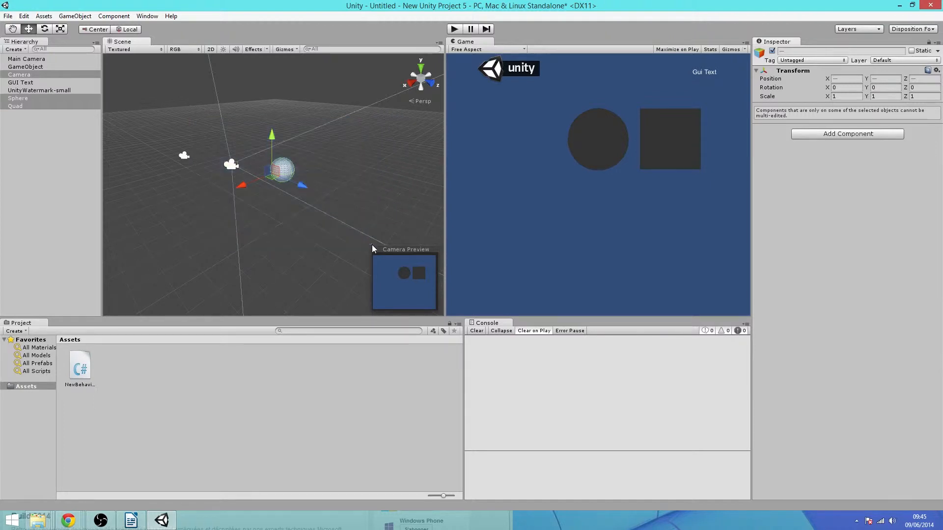
{"action": "left_click", "coordinate": [151, 202]}
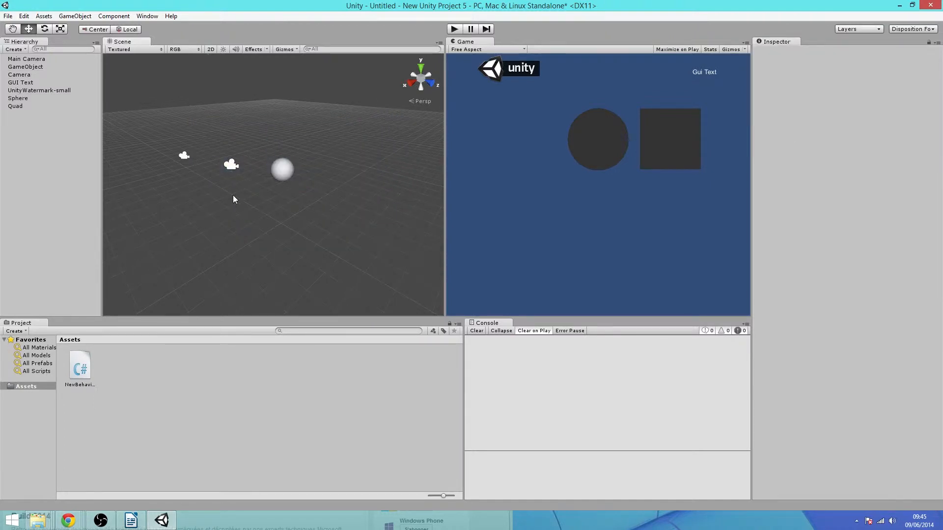
Examine the scene around the sphere and the cameras by panning and repeatedly zooming in and out
{"action": "key", "text": "q"}
{"action": "mouse_move", "coordinate": [229, 205]}
{"action": "left_mouse_down"}
{"action": "mouse_move", "coordinate": [278, 221]}
{"action": "mouse_move", "coordinate": [439, 235]}
{"action": "mouse_move", "coordinate": [376, 107]}
{"action": "mouse_move", "coordinate": [247, 139]}
{"action": "mouse_move", "coordinate": [172, 214]}
{"action": "mouse_move", "coordinate": [37, 254]}
{"action": "mouse_move", "coordinate": [41, 223]}
{"action": "mouse_move", "coordinate": [354, 183]}
{"action": "mouse_move", "coordinate": [363, 152]}
{"action": "mouse_move", "coordinate": [457, 261]}
{"action": "mouse_move", "coordinate": [538, 190]}
{"action": "mouse_move", "coordinate": [309, 177]}
{"action": "mouse_move", "coordinate": [233, 207]}
{"action": "left_mouse_up"}
{"action": "key", "text": "w"}
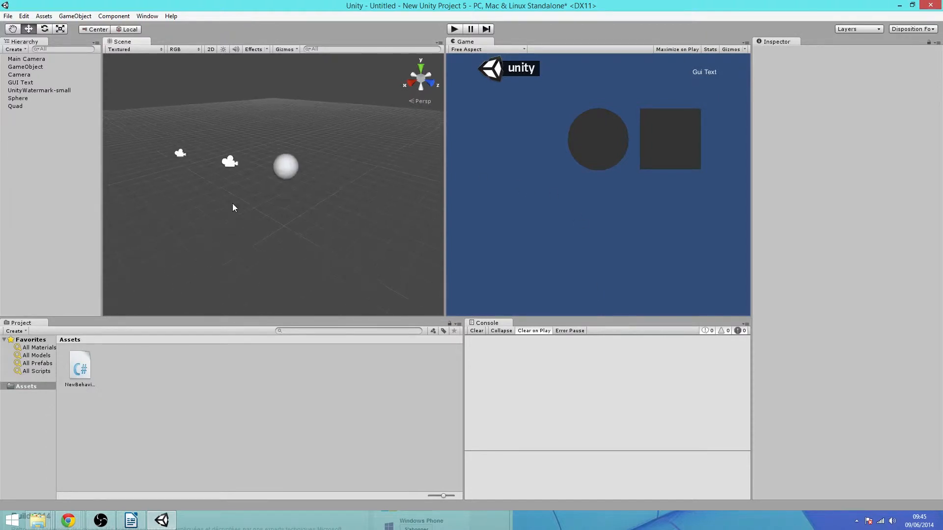
{"action": "scroll", "coordinate": [232, 203], "scroll_direction": "up", "scroll_amount": 5}
{"action": "scroll", "coordinate": [233, 204], "scroll_direction": "down", "scroll_amount": 6}
{"action": "scroll", "coordinate": [233, 204], "scroll_direction": "up", "scroll_amount": 6}
{"action": "scroll", "coordinate": [233, 203], "scroll_direction": "down", "scroll_amount": 4}
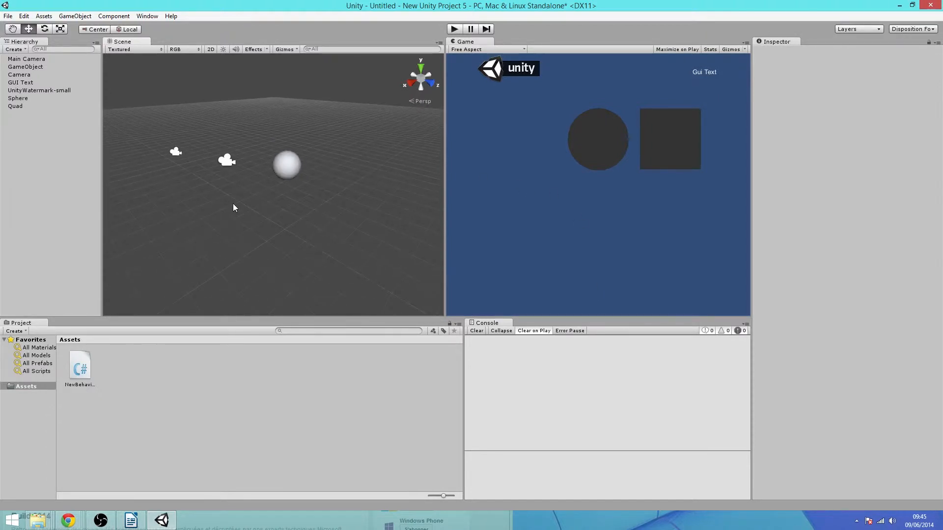
{"action": "scroll", "coordinate": [233, 207], "scroll_direction": "up", "scroll_amount": 4}
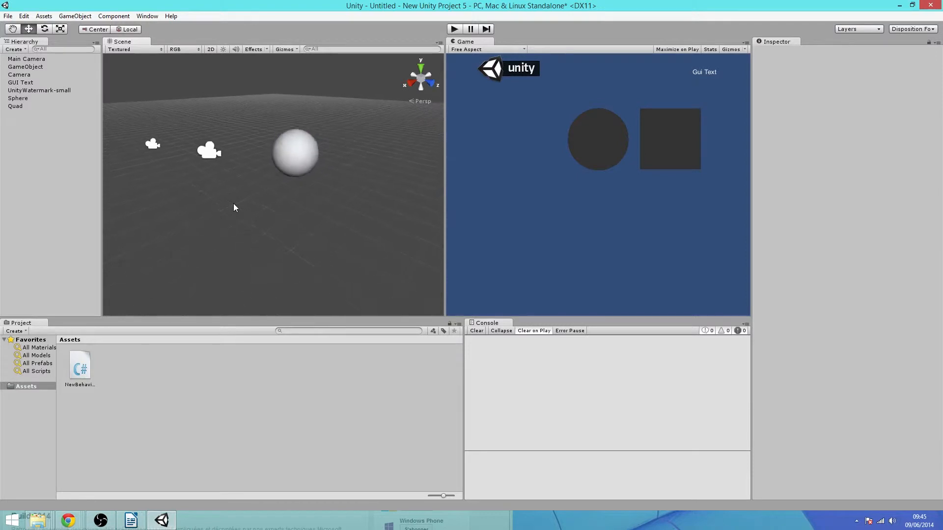
{"action": "scroll", "coordinate": [234, 204], "scroll_direction": "down", "scroll_amount": 5}
{"action": "scroll", "coordinate": [234, 204], "scroll_direction": "up", "scroll_amount": 4}
{"action": "scroll", "coordinate": [234, 204], "scroll_direction": "down", "scroll_amount": 2}
Look around the scene from several angles and end with the sphere, the quad and both cameras in view
{"action": "right_click_drag", "start_coordinate": [296, 96], "coordinate": [276, 145]}
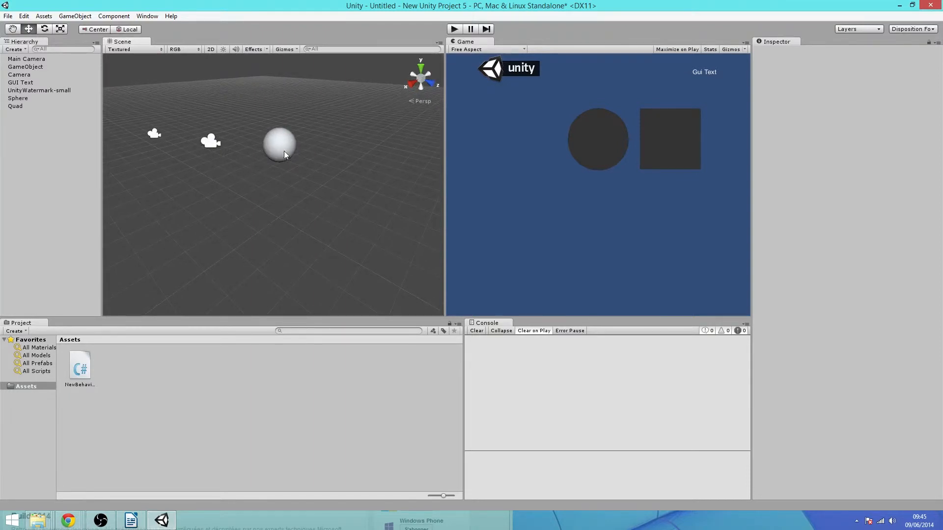
{"action": "right_click_drag", "start_coordinate": [249, 204], "coordinate": [410, 219]}
{"action": "middle_click_drag", "start_coordinate": [230, 213], "coordinate": [250, 215]}
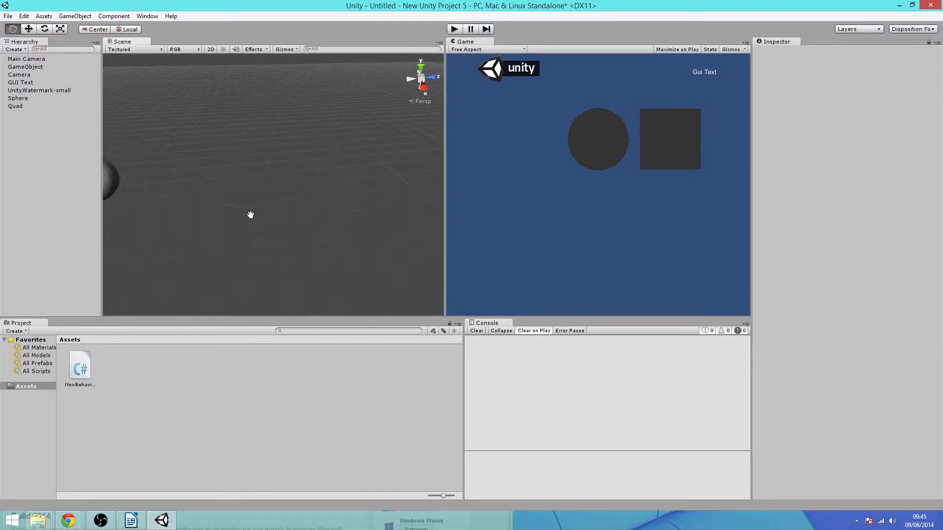
{"action": "right_click_drag", "start_coordinate": [251, 215], "coordinate": [583, 209]}
{"action": "middle_click_drag", "start_coordinate": [174, 200], "coordinate": [395, 124]}
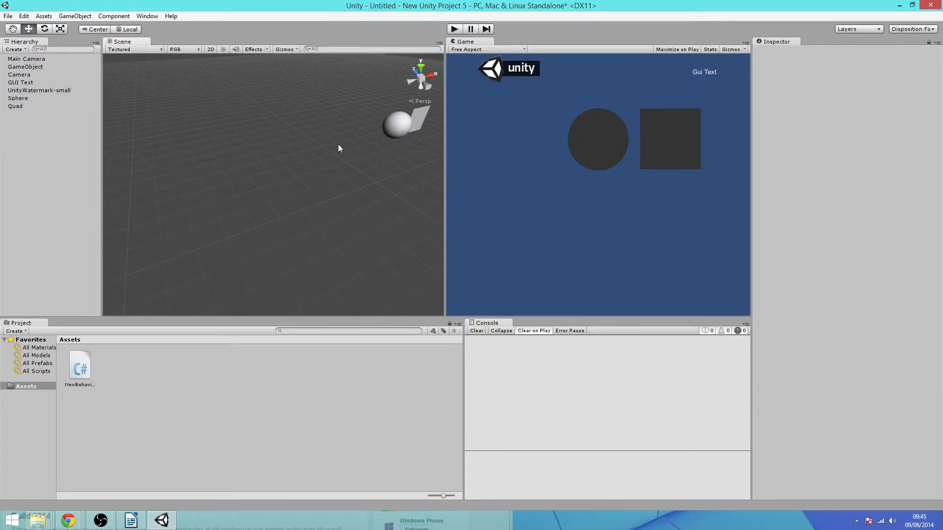
{"action": "middle_click_drag", "start_coordinate": [272, 148], "coordinate": [314, 152]}
{"action": "right_click_drag", "start_coordinate": [210, 149], "coordinate": [330, 111]}
{"action": "middle_click_drag", "start_coordinate": [237, 157], "coordinate": [211, 117]}
{"action": "scroll", "coordinate": [209, 123], "scroll_direction": "down", "scroll_amount": 4}
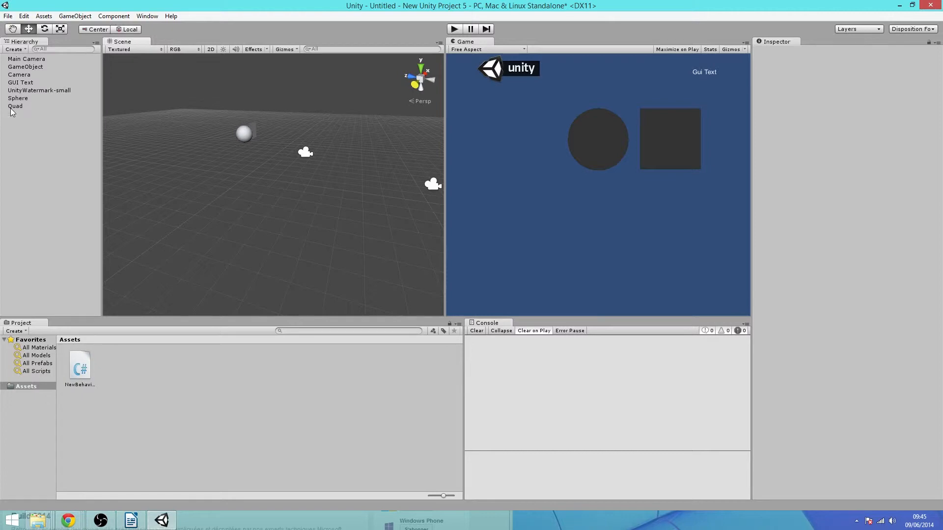
Move the sphere along its axes and planes to about X -7.99, Y 2.91, Z -3.67
{"action": "left_click", "coordinate": [244, 133]}
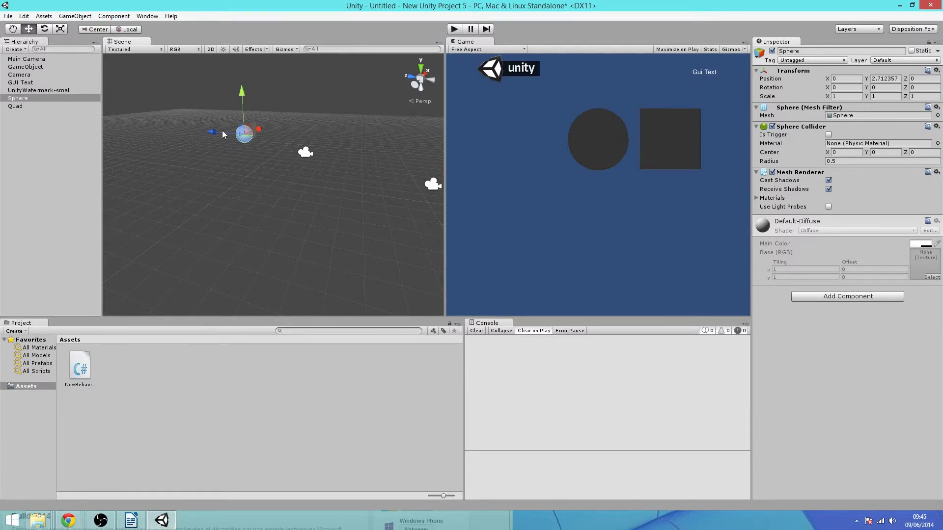
{"action": "mouse_move", "coordinate": [213, 132]}
{"action": "left_mouse_down"}
{"action": "mouse_move", "coordinate": [233, 136]}
{"action": "mouse_move", "coordinate": [198, 133]}
{"action": "left_mouse_up"}
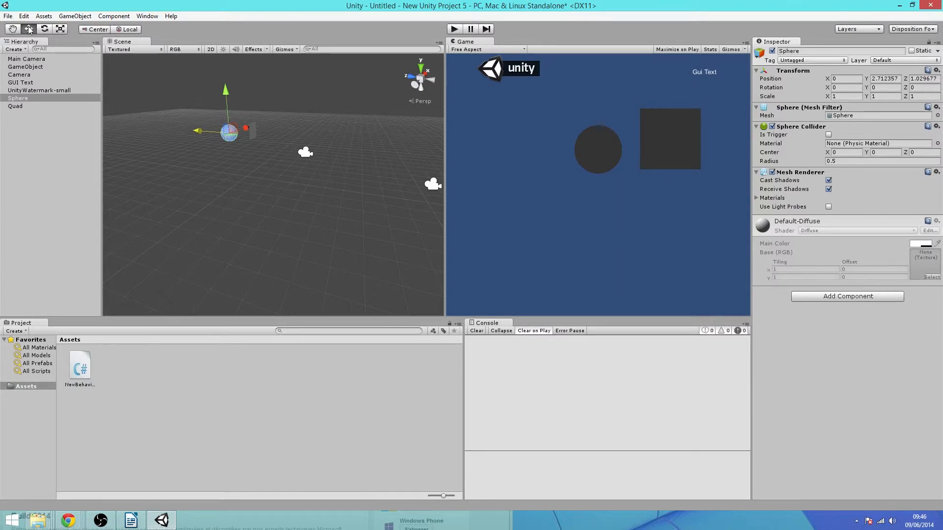
{"action": "left_click_drag", "start_coordinate": [203, 131], "coordinate": [232, 151]}
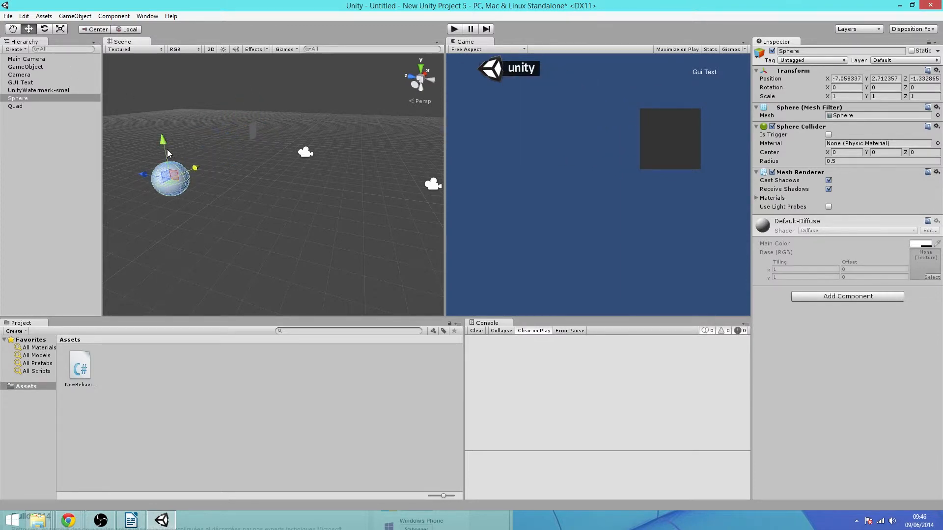
{"action": "left_click_drag", "start_coordinate": [167, 150], "coordinate": [265, 151]}
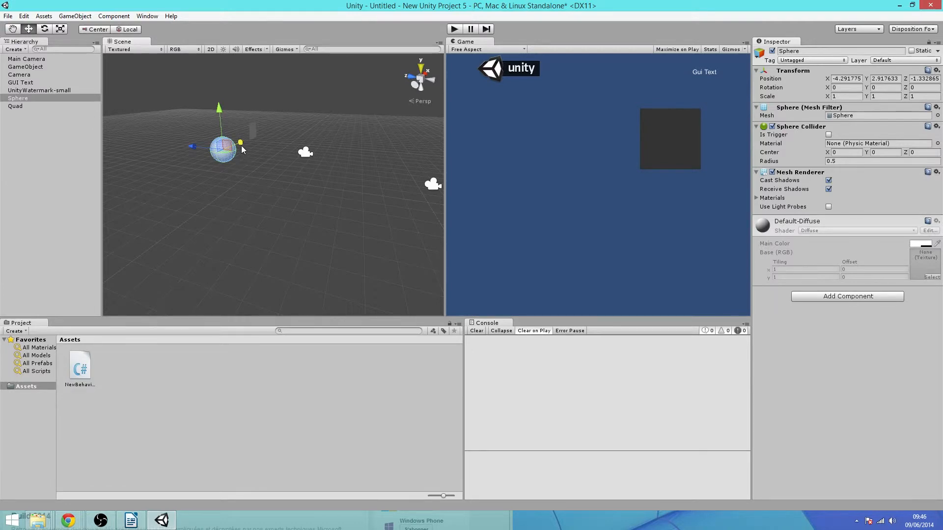
{"action": "left_click_drag", "start_coordinate": [240, 146], "coordinate": [209, 213]}
{"action": "left_click", "coordinate": [220, 215]}
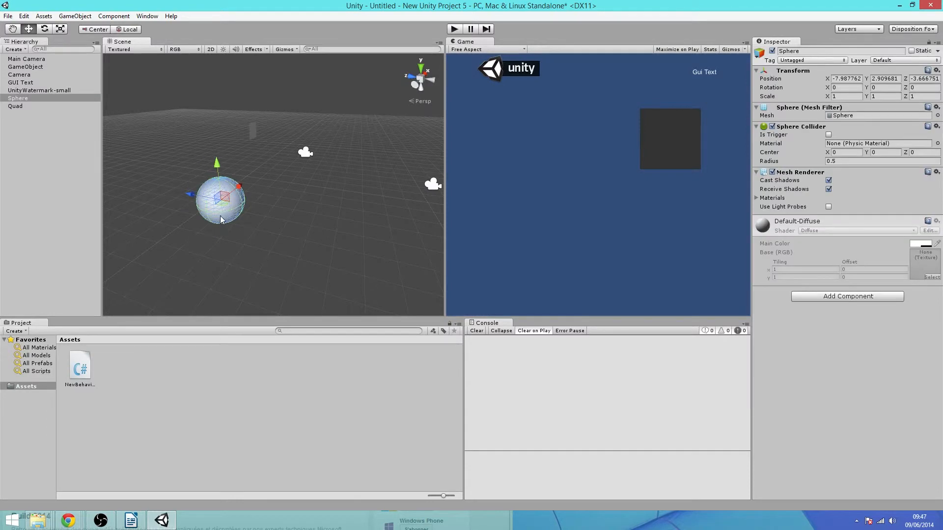
Move the sphere with the plane handles to about X -8.41, Y 3.21, Z -4.36
{"action": "middle_click_drag", "start_coordinate": [219, 216], "coordinate": [222, 216]}
{"action": "left_click_drag", "start_coordinate": [204, 207], "coordinate": [230, 175]}
{"action": "left_click", "coordinate": [220, 202]}
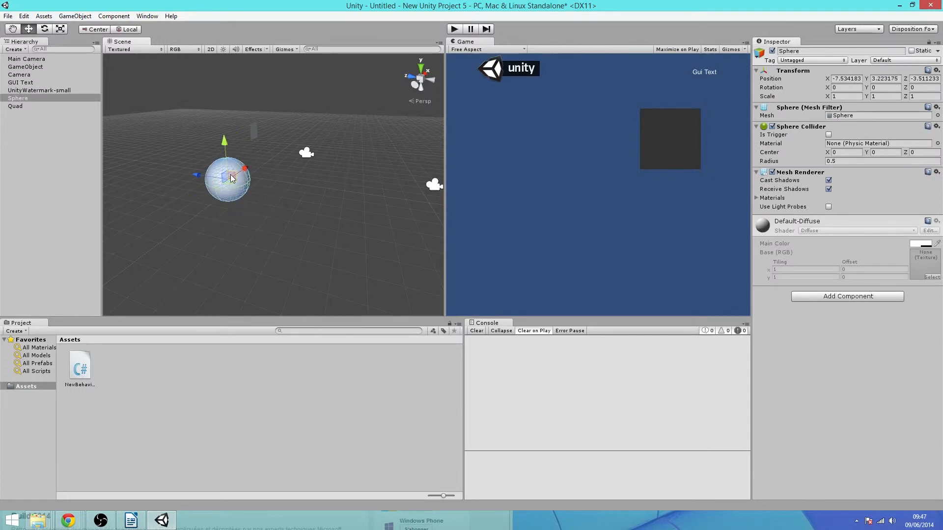
{"action": "left_click", "coordinate": [217, 170]}
{"action": "left_click", "coordinate": [228, 175]}
{"action": "middle_click_drag", "start_coordinate": [215, 177], "coordinate": [212, 180]}
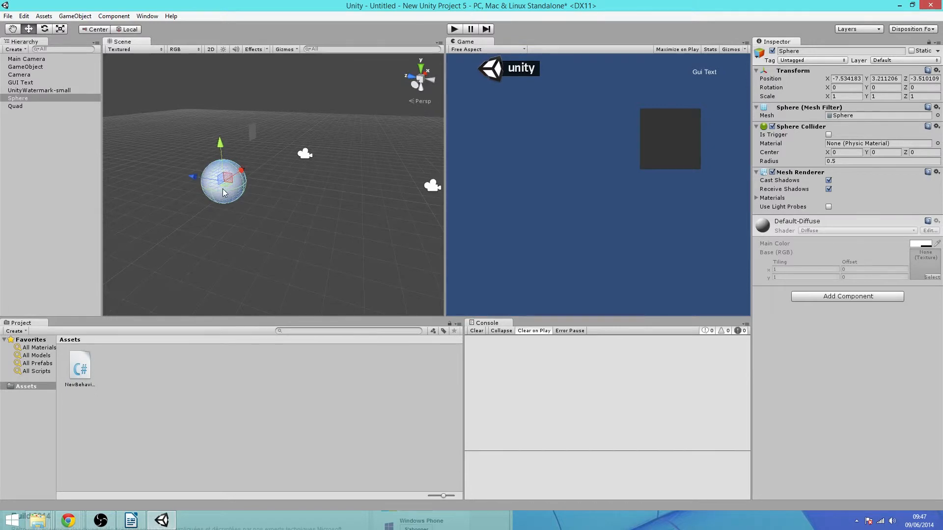
{"action": "left_click_drag", "start_coordinate": [227, 182], "coordinate": [241, 210]}
{"action": "left_click", "coordinate": [235, 210]}
{"action": "left_click", "coordinate": [229, 202]}
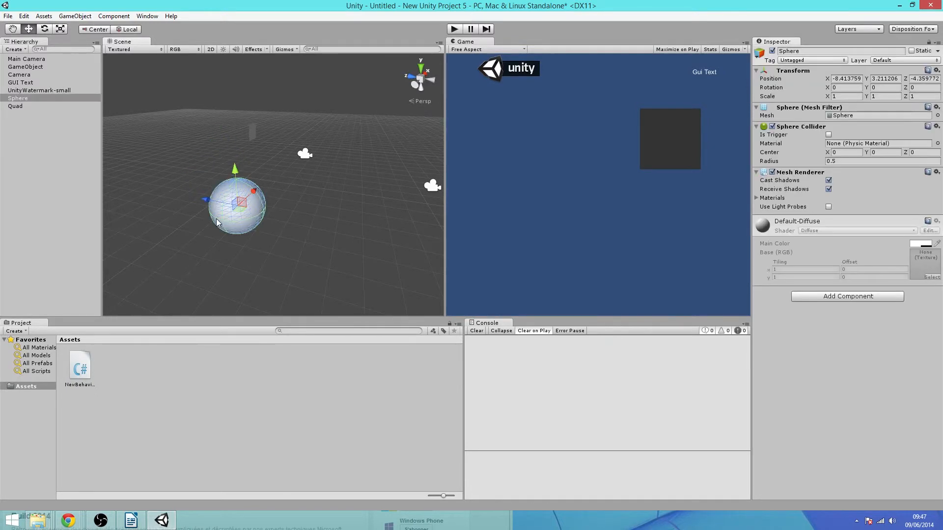
Reselect the sphere and move it to about X -8.09, Y 3.40, Z -4.40
{"action": "mouse_move", "coordinate": [229, 209]}
{"action": "middle_mouse_down"}
{"action": "mouse_move", "coordinate": [233, 239]}
{"action": "mouse_move", "coordinate": [230, 216]}
{"action": "middle_mouse_up"}
{"action": "left_click", "coordinate": [232, 178]}
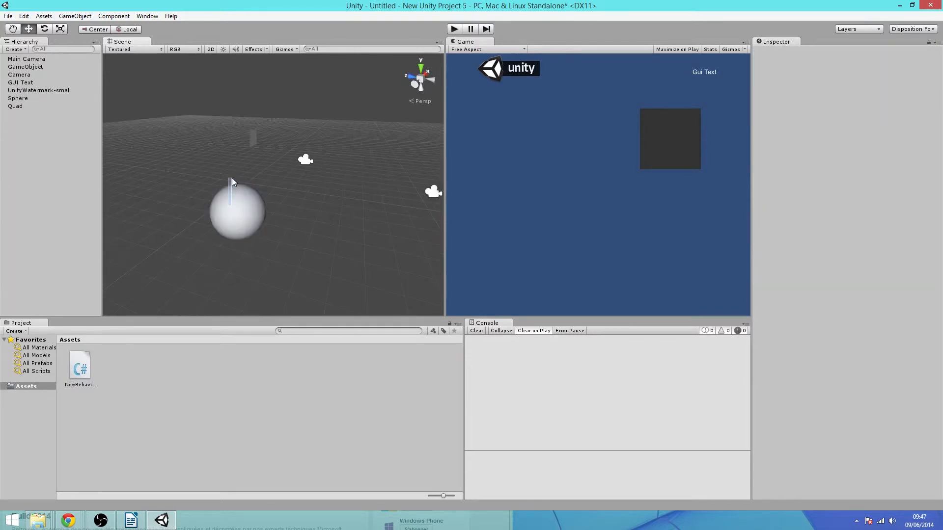
{"action": "left_click", "coordinate": [229, 206]}
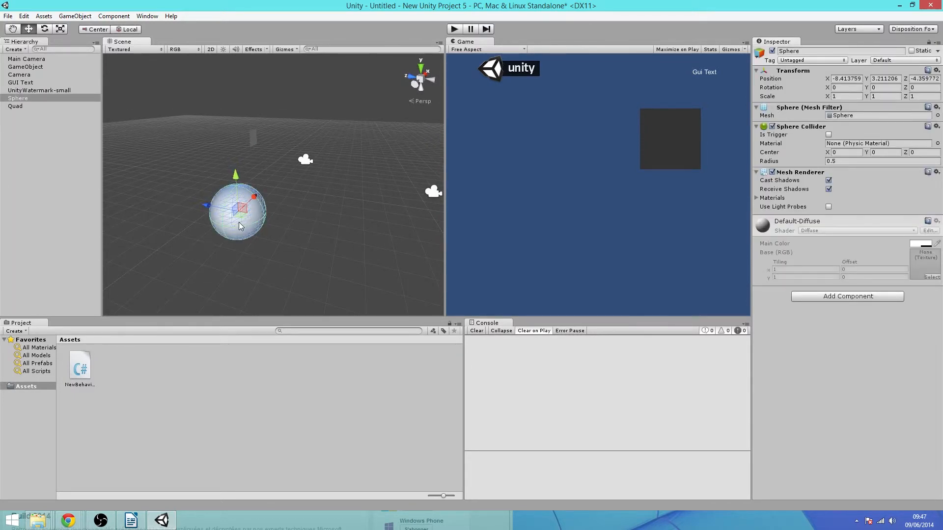
{"action": "left_click_drag", "start_coordinate": [210, 205], "coordinate": [254, 201]}
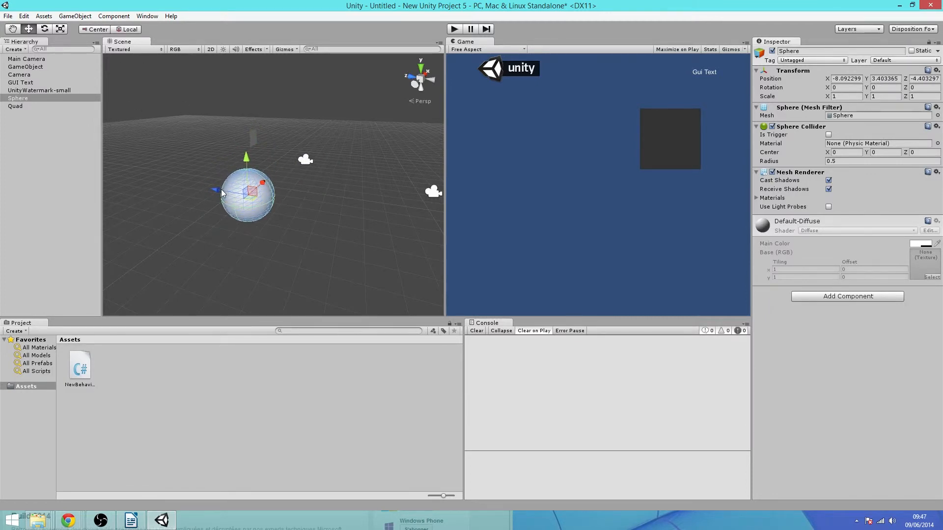
Add a cube to the scene and delete the sphere
{"action": "left_click", "coordinate": [75, 15]}
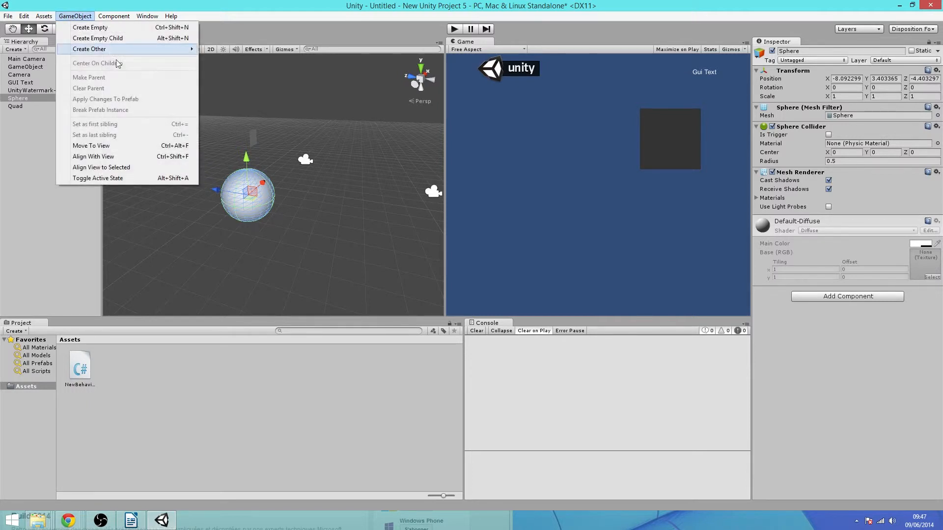
{"action": "mouse_move", "coordinate": [99, 50]}
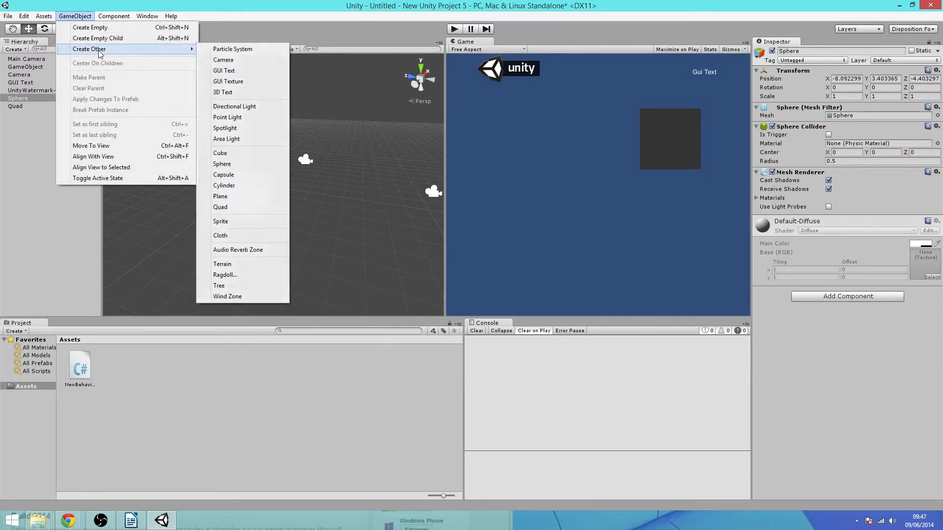
{"action": "left_click", "coordinate": [244, 154]}
{"action": "left_click", "coordinate": [244, 210]}
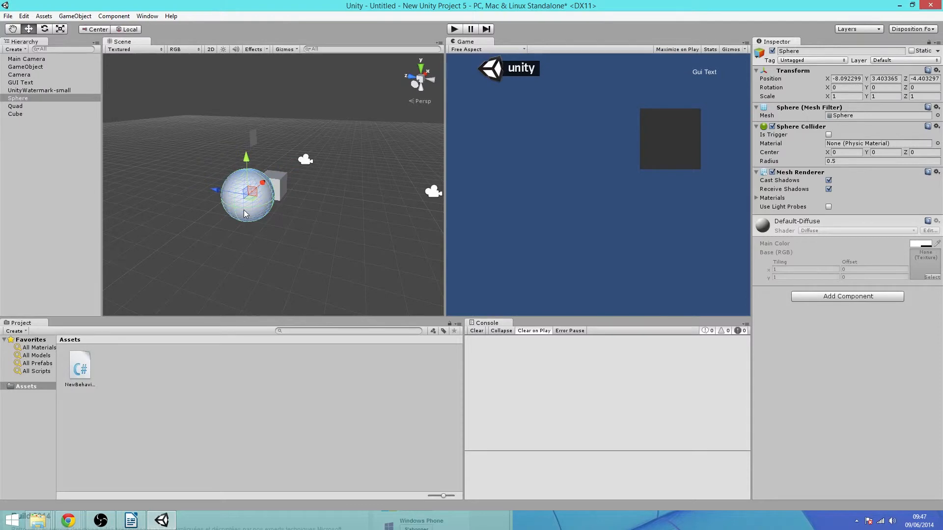
{"action": "key", "text": "Delete"}
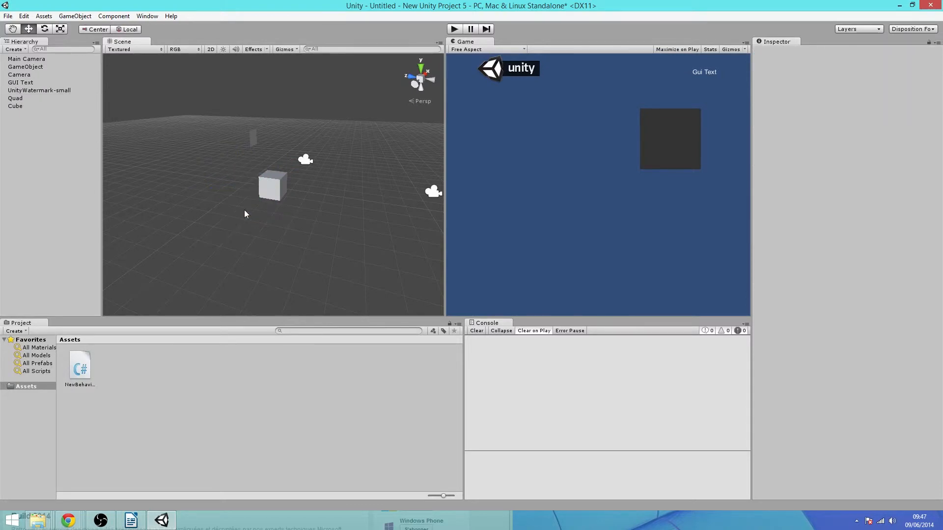
Move the cube along X to about -4.68 and rotate it to about X 5.2, Y 204, Z -444.5
{"action": "left_click", "coordinate": [271, 187]}
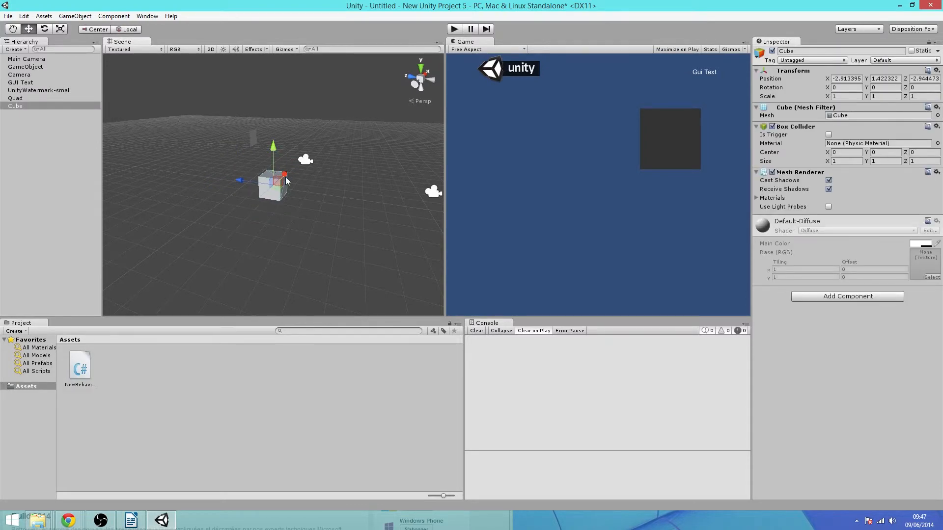
{"action": "mouse_move", "coordinate": [286, 181]}
{"action": "left_mouse_down"}
{"action": "mouse_move", "coordinate": [252, 198]}
{"action": "mouse_move", "coordinate": [269, 181]}
{"action": "left_mouse_up"}
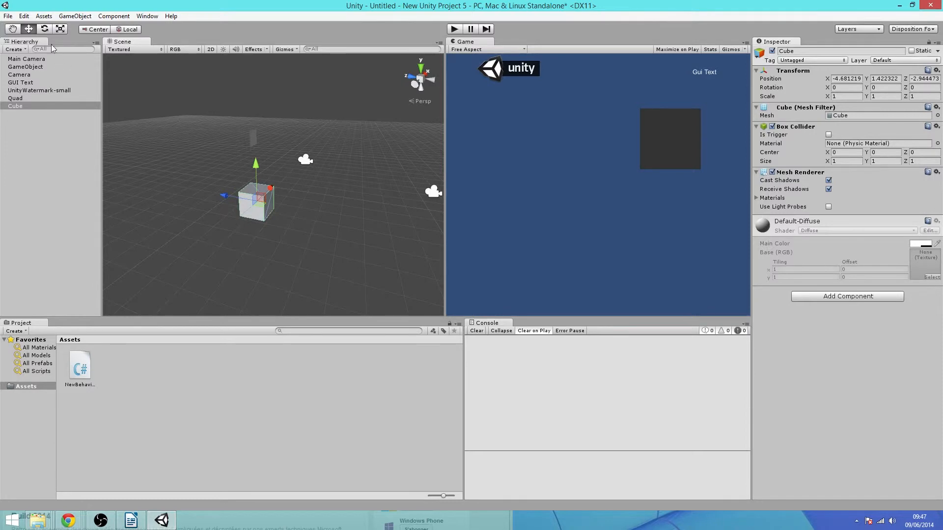
{"action": "left_click", "coordinate": [44, 29]}
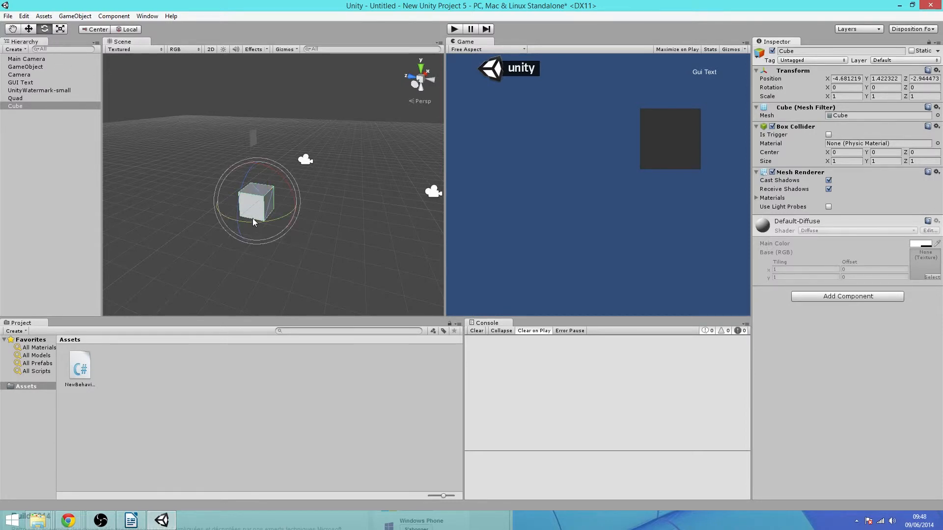
{"action": "left_click_drag", "start_coordinate": [252, 218], "coordinate": [219, 185]}
{"action": "left_click_drag", "start_coordinate": [246, 156], "coordinate": [254, 214]}
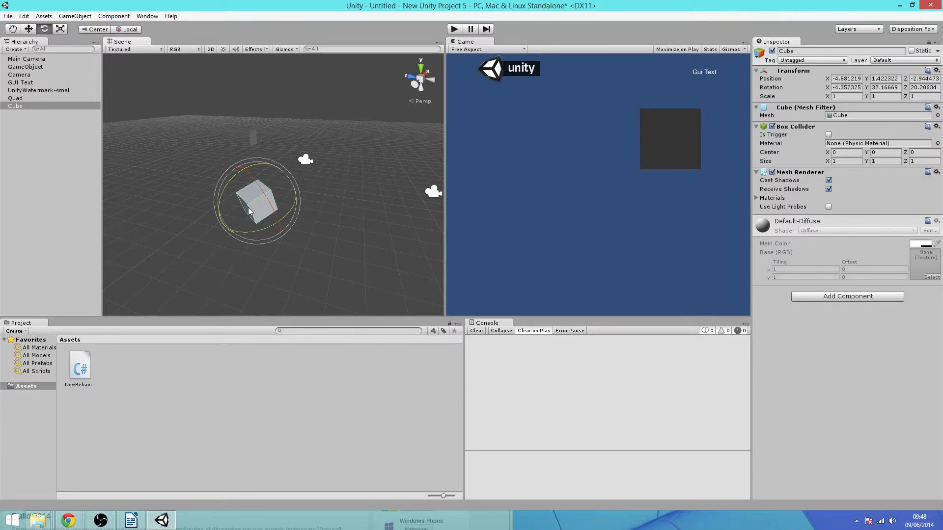
{"action": "left_click_drag", "start_coordinate": [250, 211], "coordinate": [255, 122]}
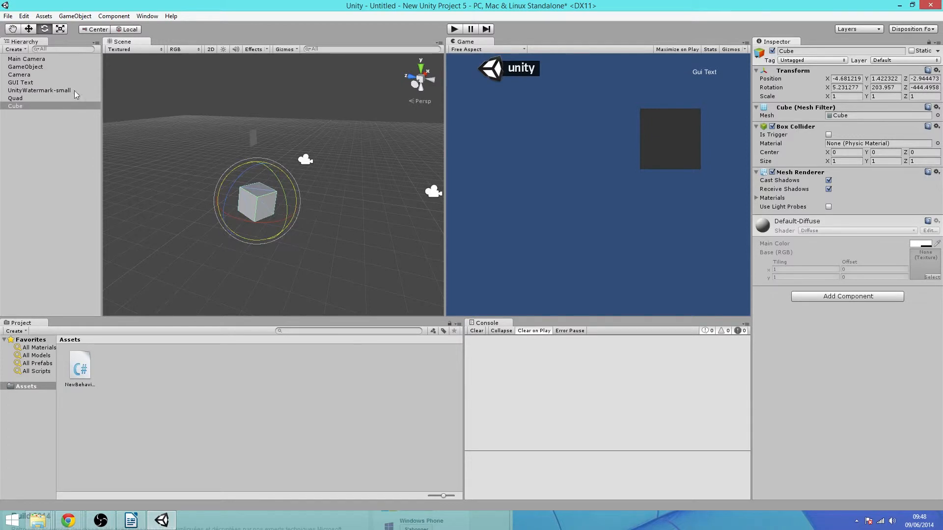
Stretch the cube along its axes and shrink it uniformly to a scale of about X 0.58, Y 2.63, Z 2.51
{"action": "left_click", "coordinate": [60, 29]}
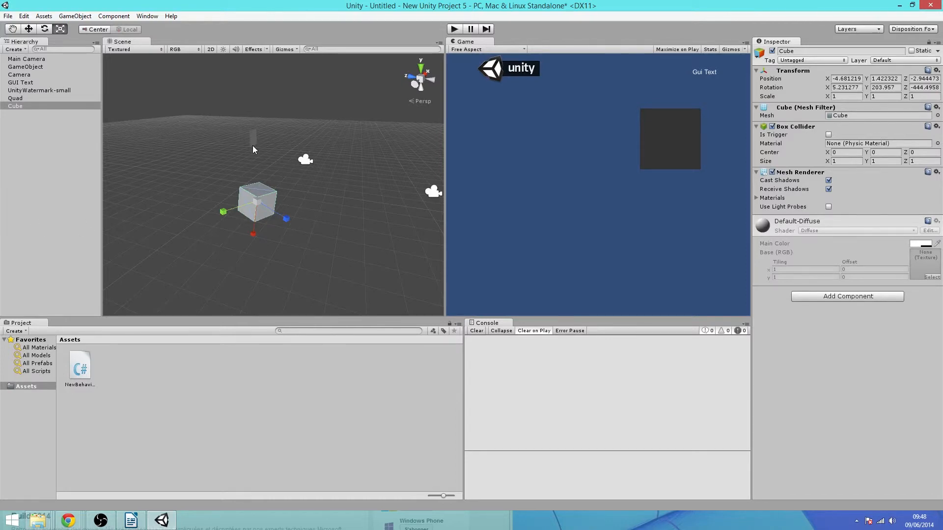
{"action": "left_click_drag", "start_coordinate": [223, 212], "coordinate": [147, 235]}
{"action": "left_click_drag", "start_coordinate": [289, 219], "coordinate": [253, 239]}
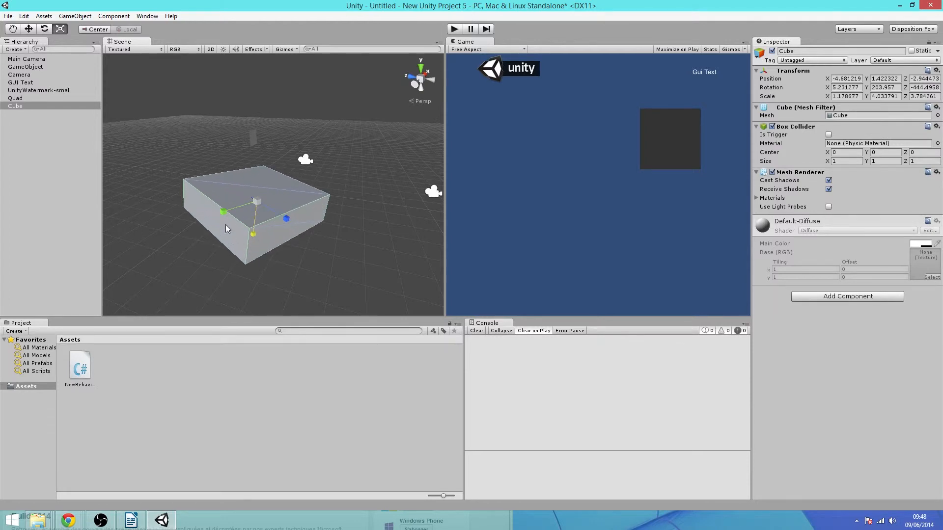
{"action": "mouse_move", "coordinate": [223, 210]}
{"action": "left_mouse_down"}
{"action": "mouse_move", "coordinate": [192, 220]}
{"action": "mouse_move", "coordinate": [211, 217]}
{"action": "left_mouse_up"}
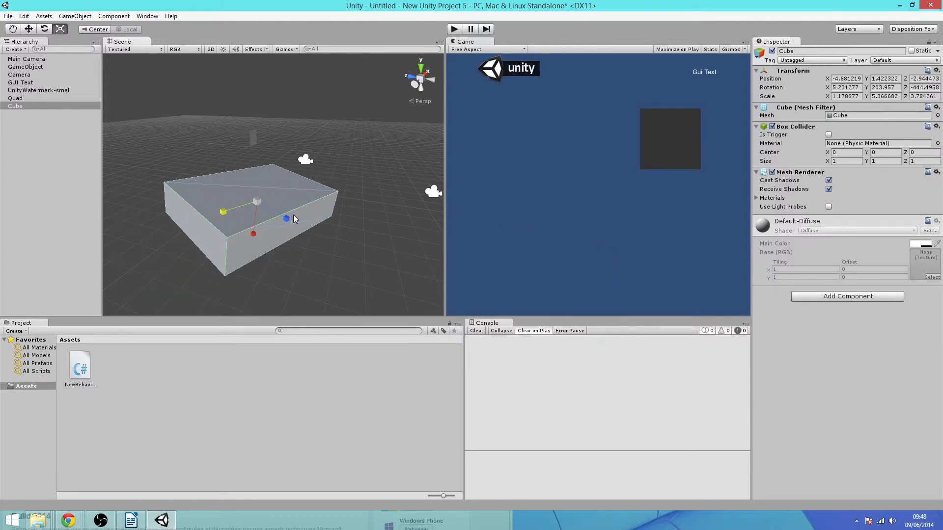
{"action": "left_click_drag", "start_coordinate": [285, 218], "coordinate": [281, 241]}
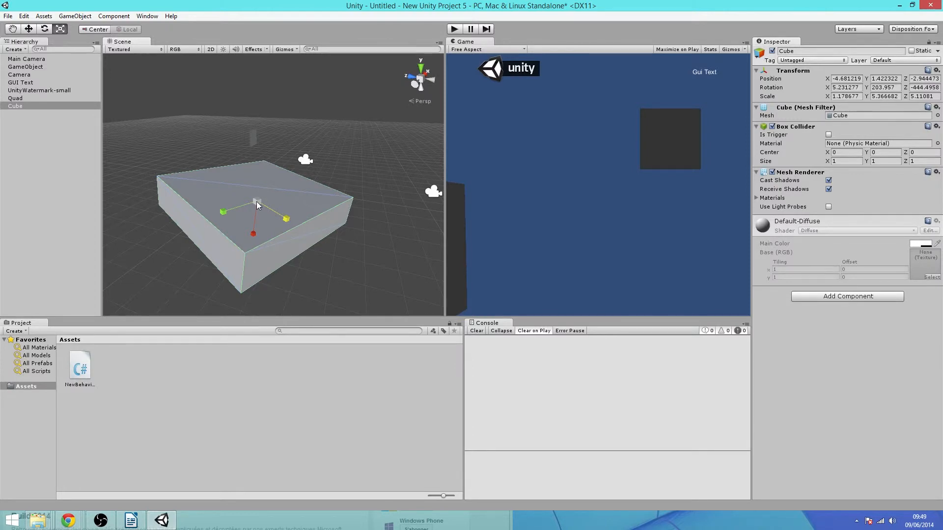
{"action": "left_click_drag", "start_coordinate": [256, 202], "coordinate": [204, 240]}
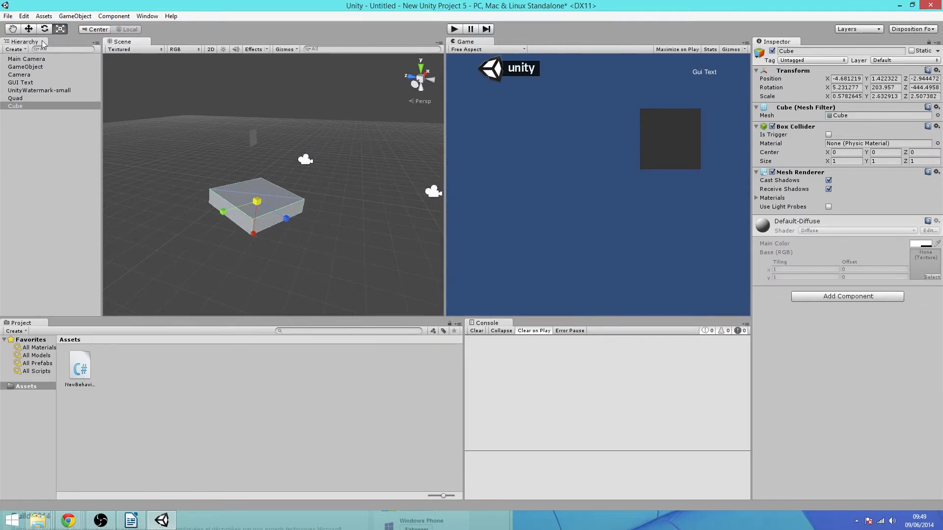
Reselect the cube with the Move tool active and view it from several angles in the Scene view
{"action": "left_click", "coordinate": [29, 29]}
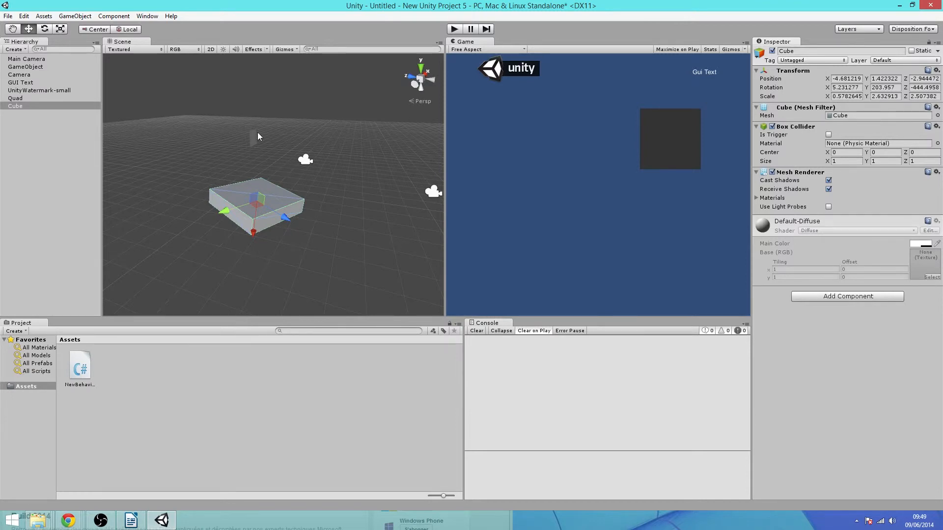
{"action": "left_click_drag", "start_coordinate": [224, 189], "coordinate": [247, 195]}
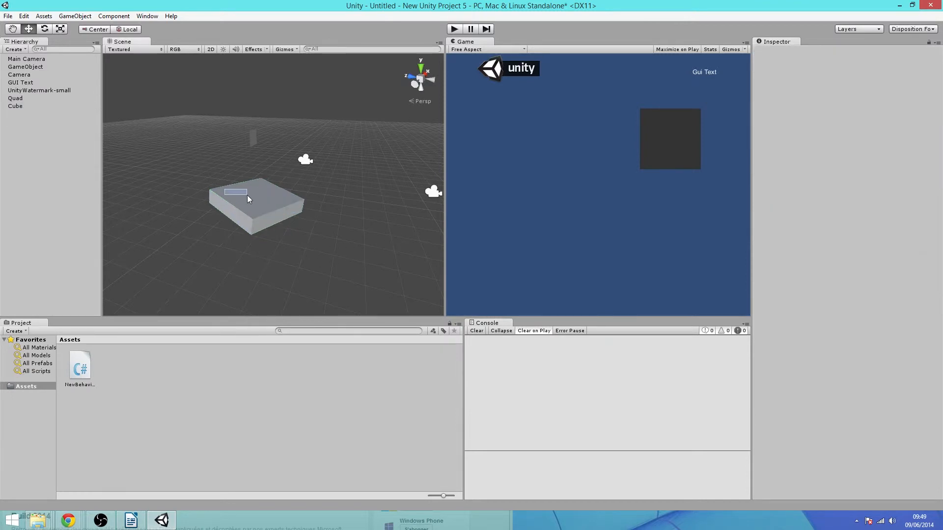
{"action": "left_click", "coordinate": [244, 204]}
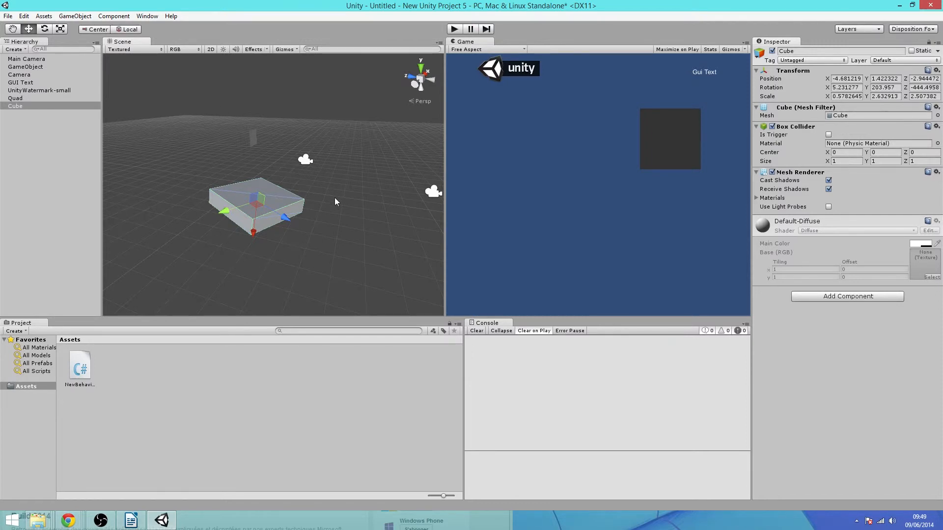
{"action": "middle_click_drag", "start_coordinate": [158, 145], "coordinate": [205, 221]}
{"action": "right_click_drag", "start_coordinate": [287, 241], "coordinate": [343, 279]}
{"action": "middle_click_drag", "start_coordinate": [189, 216], "coordinate": [301, 210]}
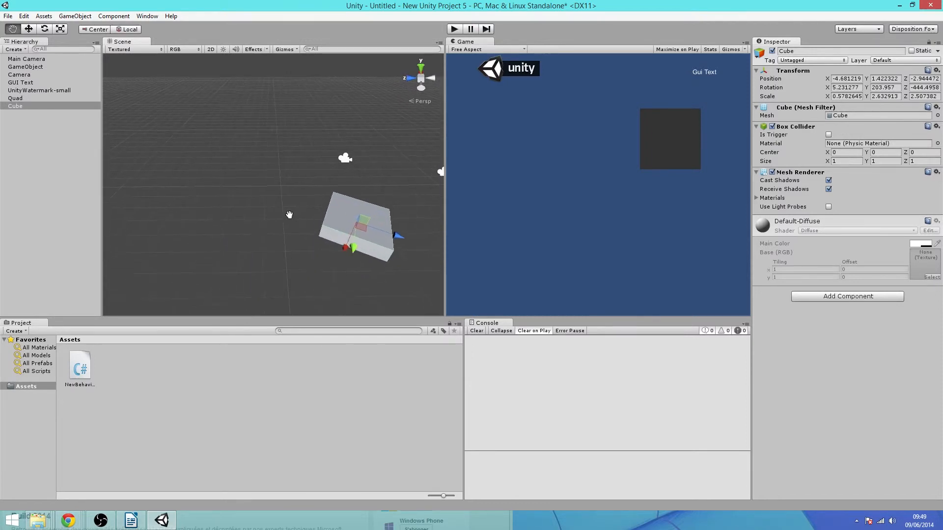
{"action": "left_click", "coordinate": [290, 231]}
{"action": "right_click_drag", "start_coordinate": [290, 231], "coordinate": [303, 257]}
{"action": "middle_click_drag", "start_coordinate": [289, 211], "coordinate": [410, 235]}
{"action": "middle_click_drag", "start_coordinate": [373, 201], "coordinate": [196, 169]}
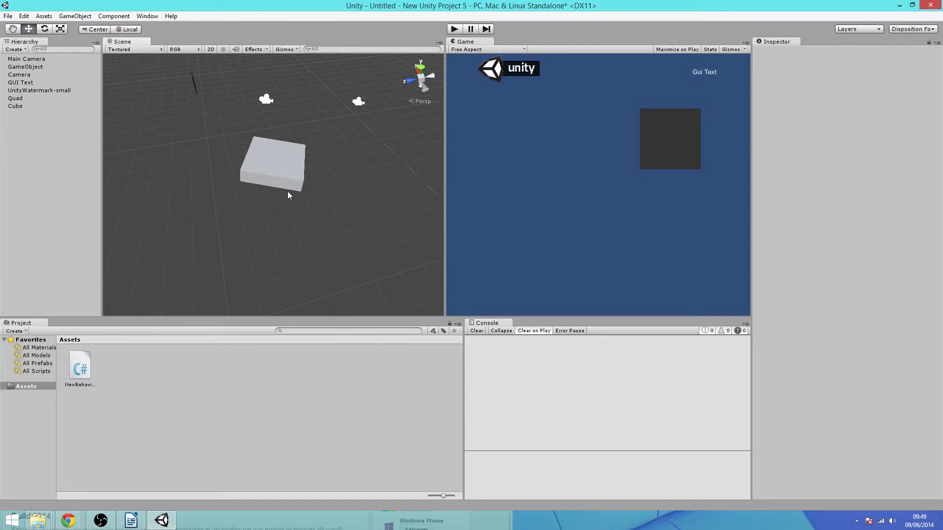
Pan the Scene view around the cube with the Hand tool
{"action": "left_click", "coordinate": [12, 28]}
{"action": "left_click_drag", "start_coordinate": [277, 173], "coordinate": [188, 183]}
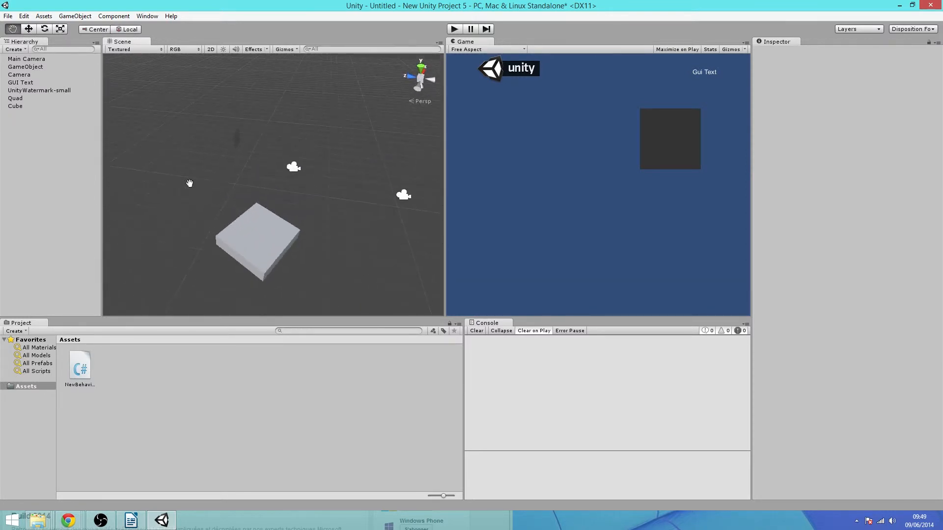
{"action": "left_click_drag", "start_coordinate": [240, 213], "coordinate": [158, 175]}
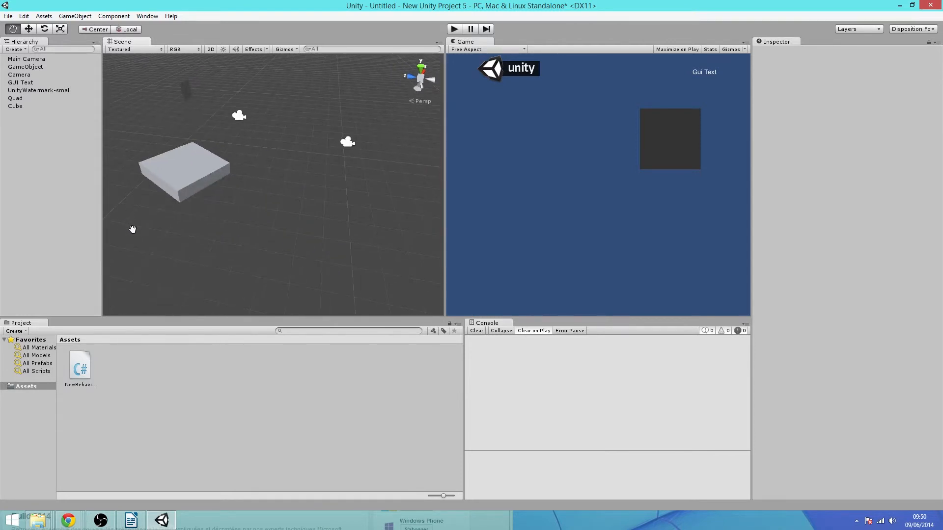
{"action": "left_click_drag", "start_coordinate": [186, 215], "coordinate": [196, 244]}
{"action": "left_click_drag", "start_coordinate": [202, 172], "coordinate": [263, 166]}
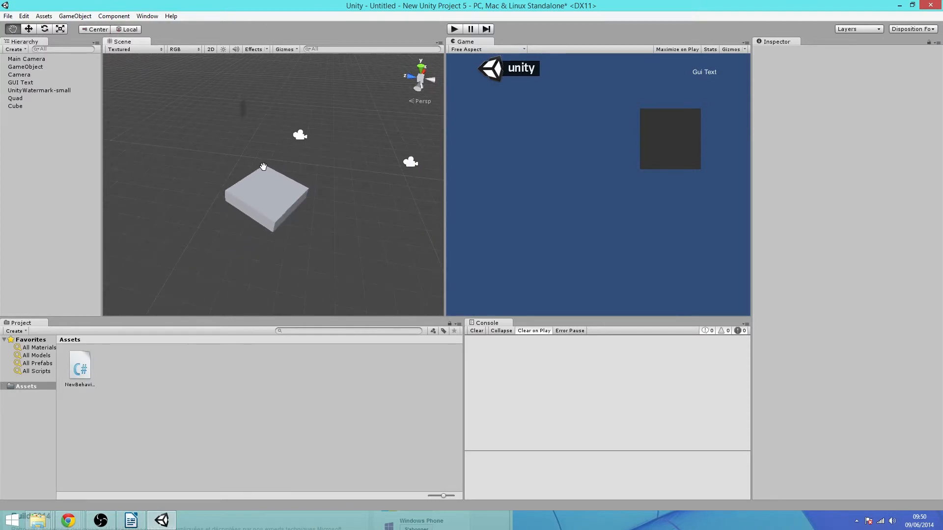
{"action": "left_click_drag", "start_coordinate": [203, 139], "coordinate": [176, 164]}
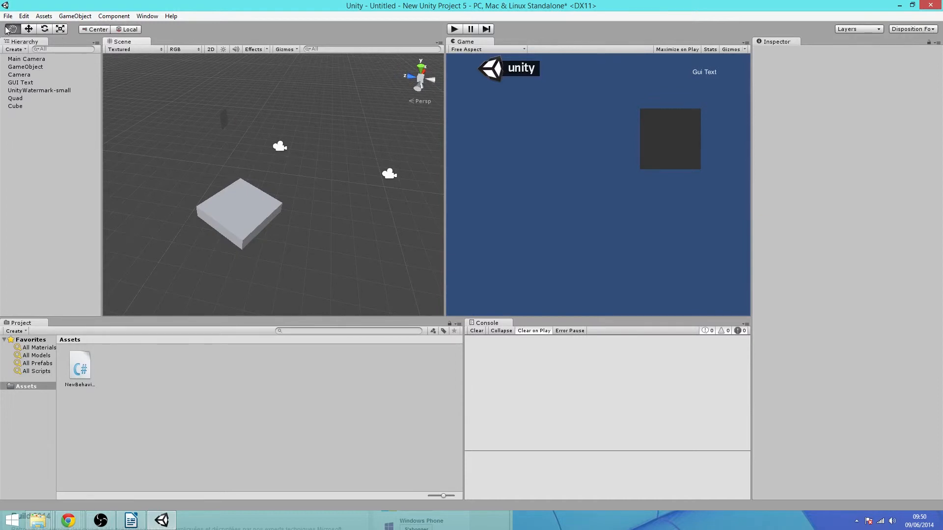
{"action": "left_click_drag", "start_coordinate": [148, 172], "coordinate": [212, 153]}
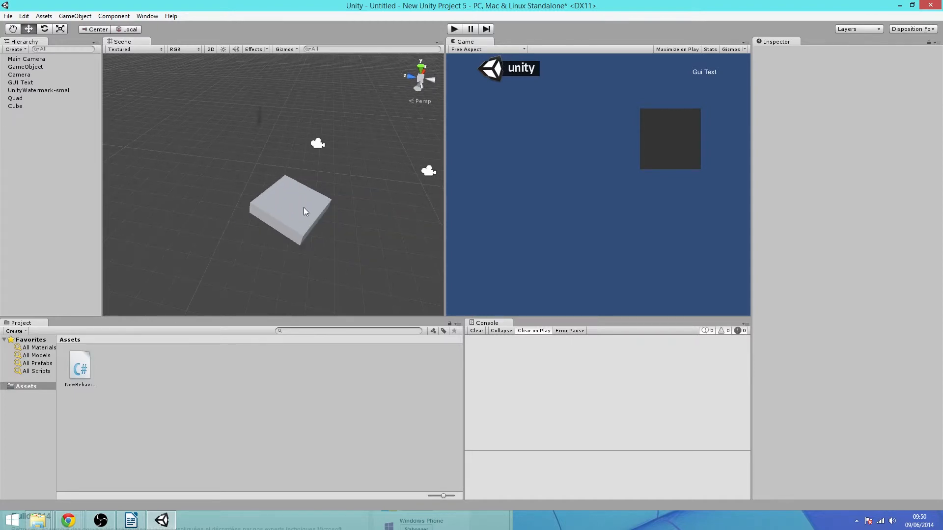
Reselect the cube and move it along its local axes to about X 1.90, Y -1.20, Z 0.89
{"action": "left_click", "coordinate": [303, 207]}
{"action": "left_click_drag", "start_coordinate": [187, 275], "coordinate": [166, 250]}
{"action": "mouse_move", "coordinate": [166, 249]}
{"action": "middle_mouse_down"}
{"action": "mouse_move", "coordinate": [160, 257]}
{"action": "mouse_move", "coordinate": [181, 255]}
{"action": "middle_mouse_up"}
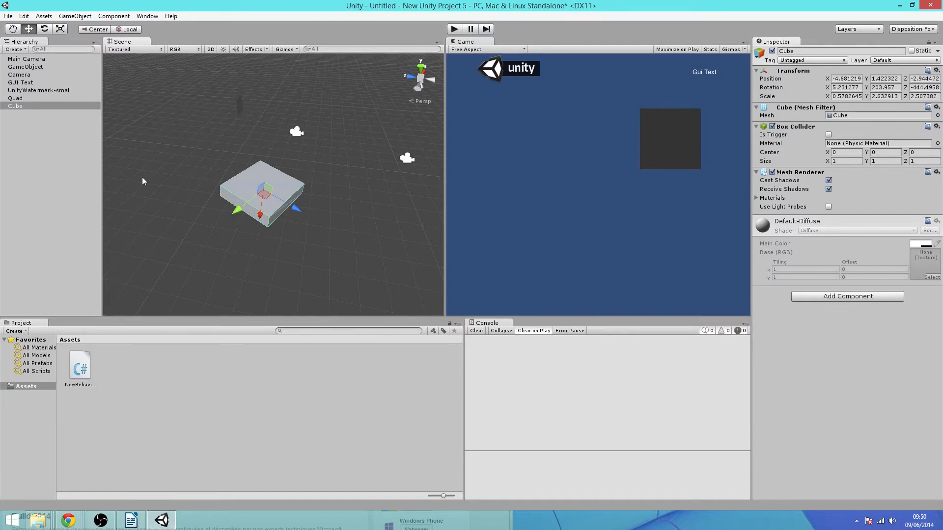
{"action": "mouse_move", "coordinate": [261, 216]}
{"action": "left_mouse_down"}
{"action": "mouse_move", "coordinate": [266, 261]}
{"action": "mouse_move", "coordinate": [245, 210]}
{"action": "left_mouse_up"}
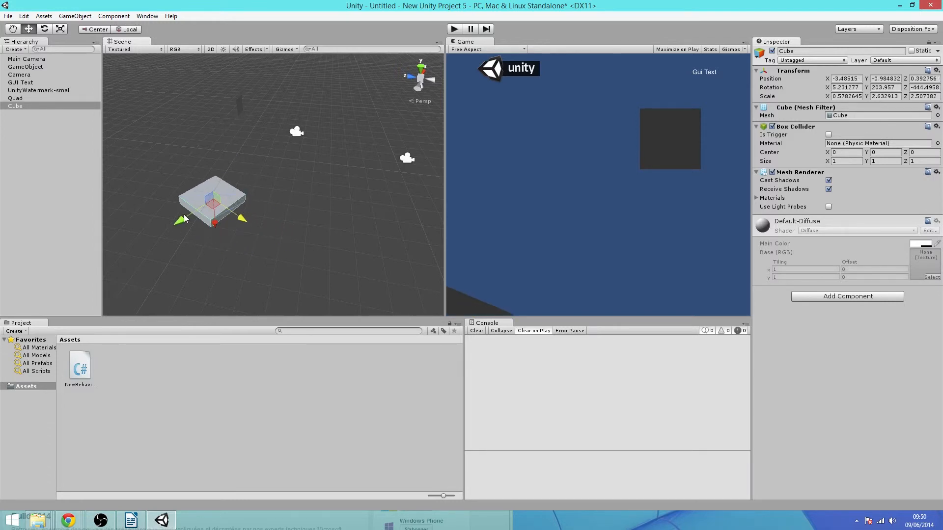
{"action": "left_click_drag", "start_coordinate": [204, 220], "coordinate": [204, 240]}
{"action": "middle_click_drag", "start_coordinate": [204, 240], "coordinate": [333, 143]}
{"action": "right_click_drag", "start_coordinate": [309, 241], "coordinate": [326, 112]}
{"action": "middle_click_drag", "start_coordinate": [288, 289], "coordinate": [256, 295]}
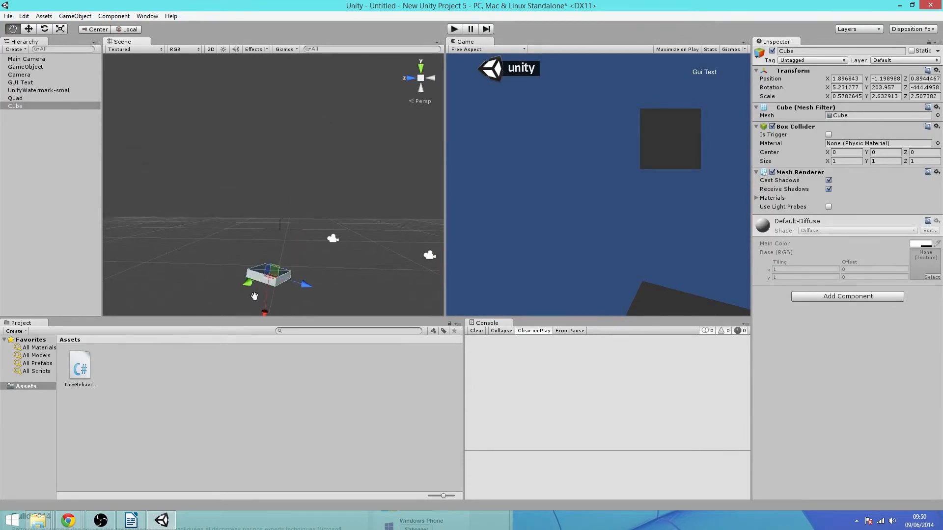
{"action": "right_click_drag", "start_coordinate": [253, 239], "coordinate": [227, 310]}
{"action": "middle_click_drag", "start_coordinate": [245, 231], "coordinate": [231, 244]}
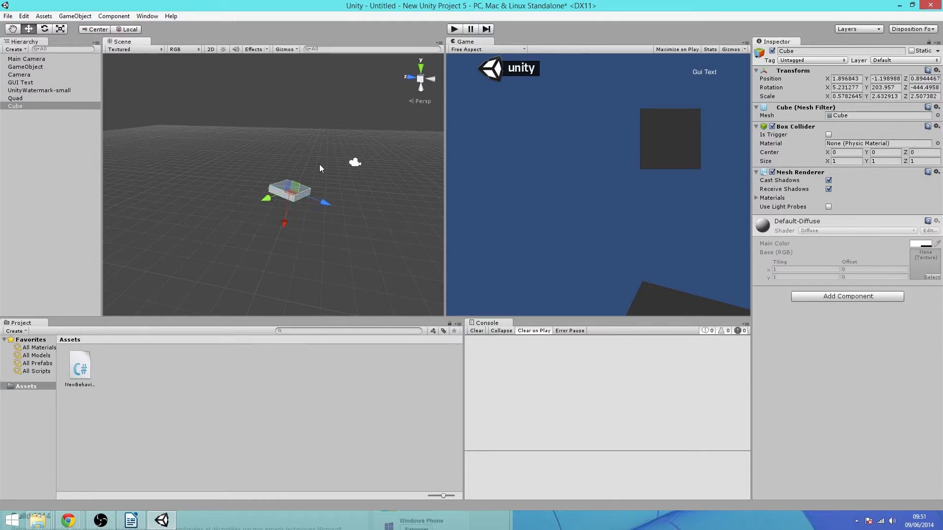
Set the cube's scale to 0 on all three axes
{"action": "left_click", "coordinate": [846, 96]}
{"action": "type", "text": "0"}
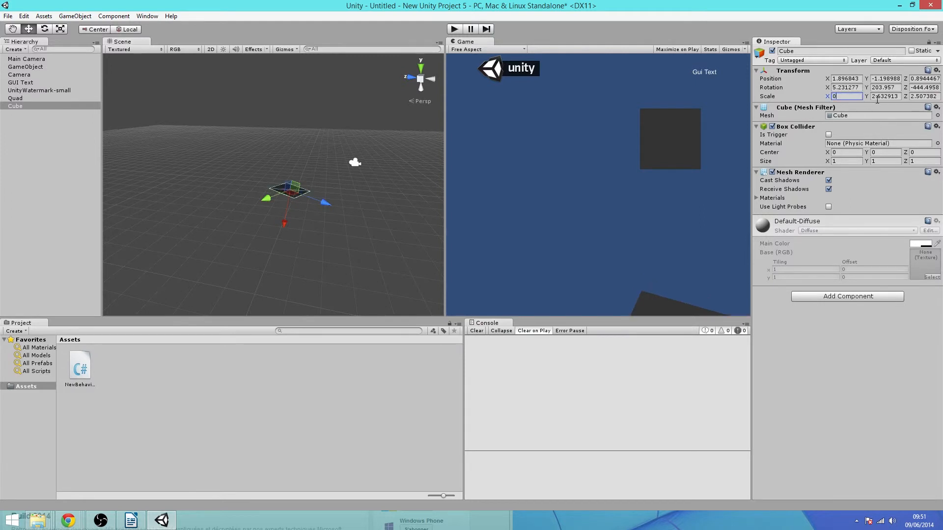
{"action": "left_click", "coordinate": [894, 97]}
{"action": "type", "text": "0"}
{"action": "left_click", "coordinate": [918, 97]}
{"action": "type", "text": "0"}
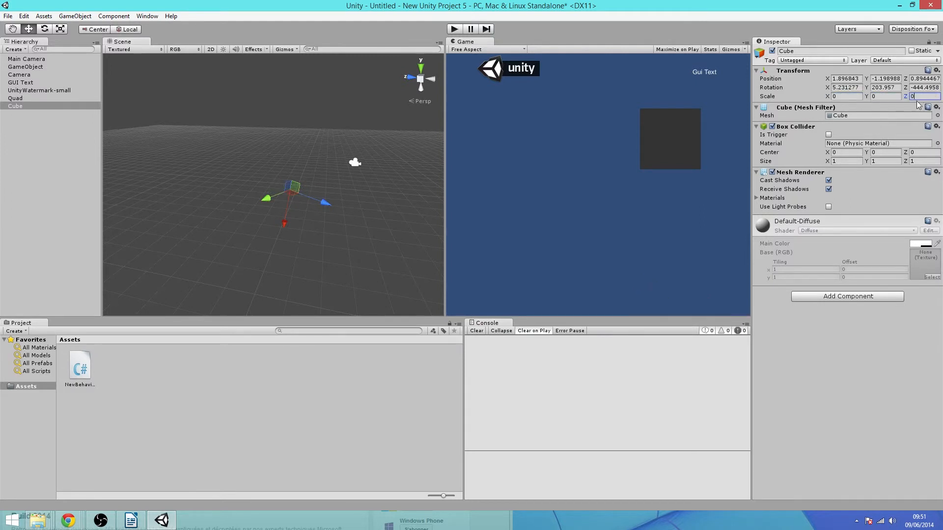
Set the cube's scale to 1 on all three axes
{"action": "left_click", "coordinate": [841, 96]}
{"action": "type", "text": "11"}
{"action": "key", "text": "Tab"}
{"action": "type", "text": "1"}
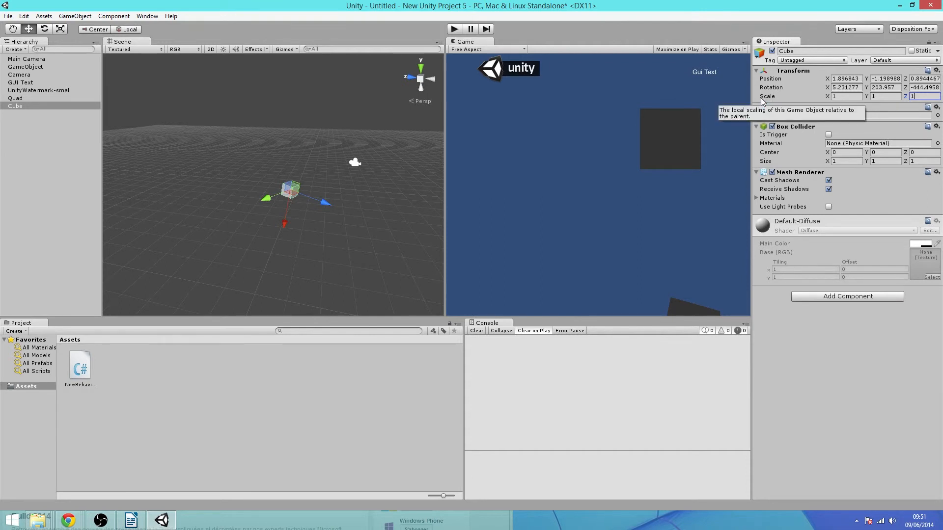
Stretch the cube to a scale of about 3.54 along Y and set its rotation to 0 on all axes
{"action": "left_click", "coordinate": [61, 29]}
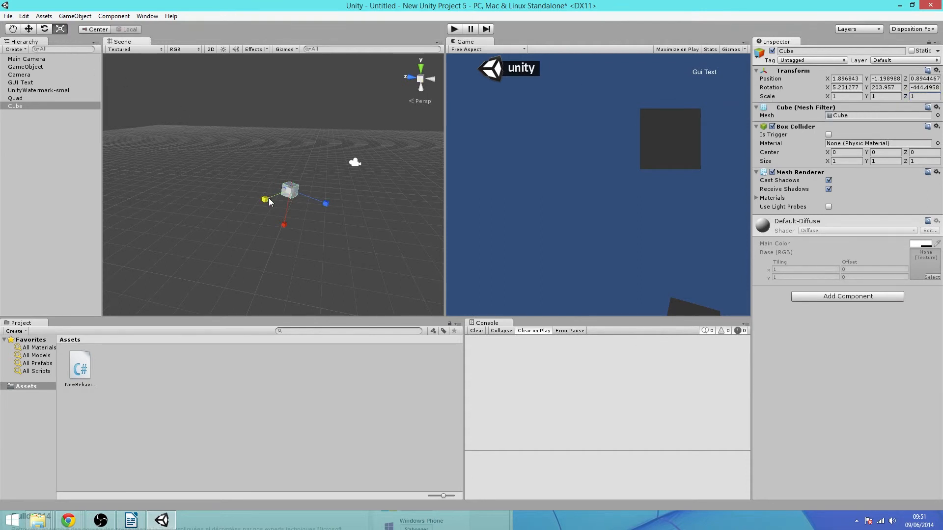
{"action": "mouse_move", "coordinate": [269, 198]}
{"action": "left_mouse_down"}
{"action": "mouse_move", "coordinate": [196, 219]}
{"action": "mouse_move", "coordinate": [308, 186]}
{"action": "mouse_move", "coordinate": [129, 250]}
{"action": "mouse_move", "coordinate": [317, 160]}
{"action": "mouse_move", "coordinate": [214, 217]}
{"action": "mouse_move", "coordinate": [265, 199]}
{"action": "left_mouse_up"}
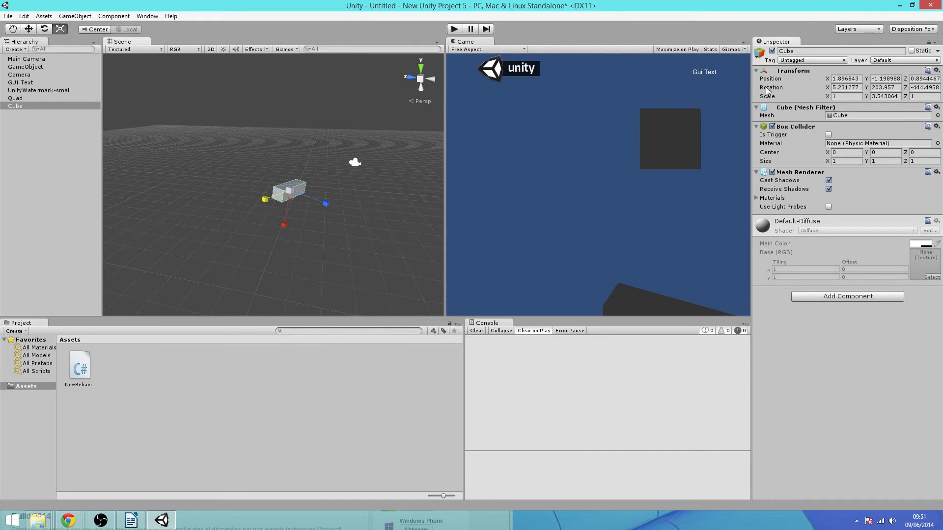
{"action": "left_click", "coordinate": [846, 86]}
{"action": "type", "text": "0"}
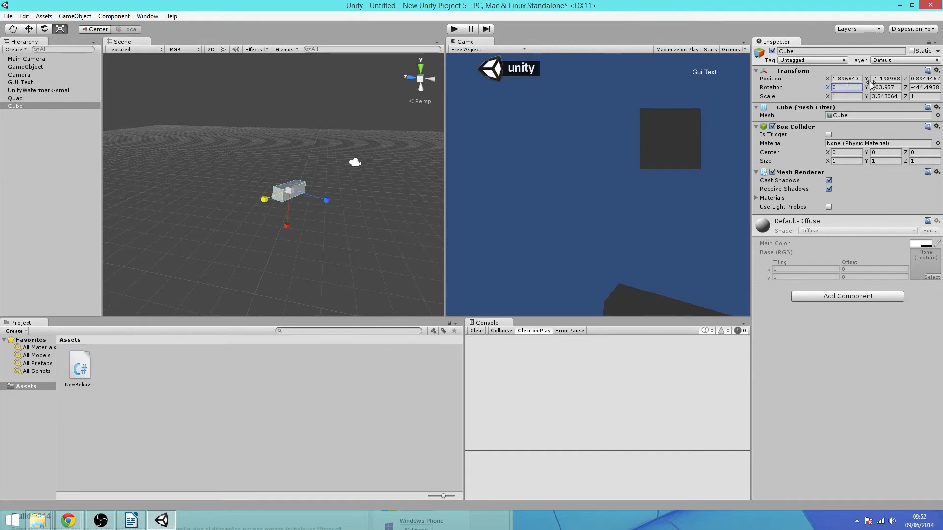
{"action": "key", "text": "Tab"}
{"action": "type", "text": "0"}
{"action": "left_click", "coordinate": [914, 87]}
{"action": "type", "text": "0"}
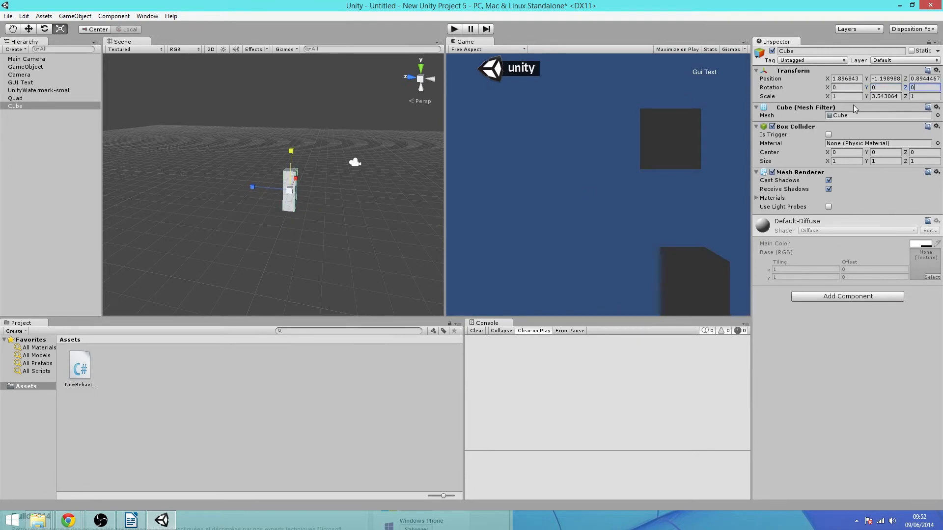
Set the cube's Y scale to 1 and its position to X 1, Y 0, Z 0
{"action": "left_click", "coordinate": [887, 96]}
{"action": "type", "text": "1"}
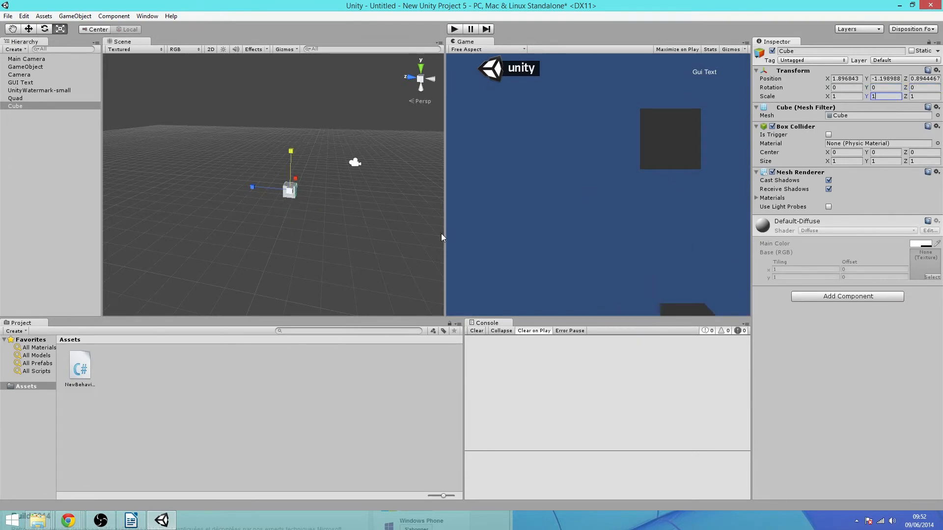
{"action": "left_click", "coordinate": [347, 239]}
{"action": "left_click", "coordinate": [288, 197]}
{"action": "left_click", "coordinate": [852, 78]}
{"action": "type", "text": "0"}
{"action": "key", "text": "Tab"}
{"action": "type", "text": "0"}
{"action": "key", "text": "Tab"}
{"action": "type", "text": "0"}
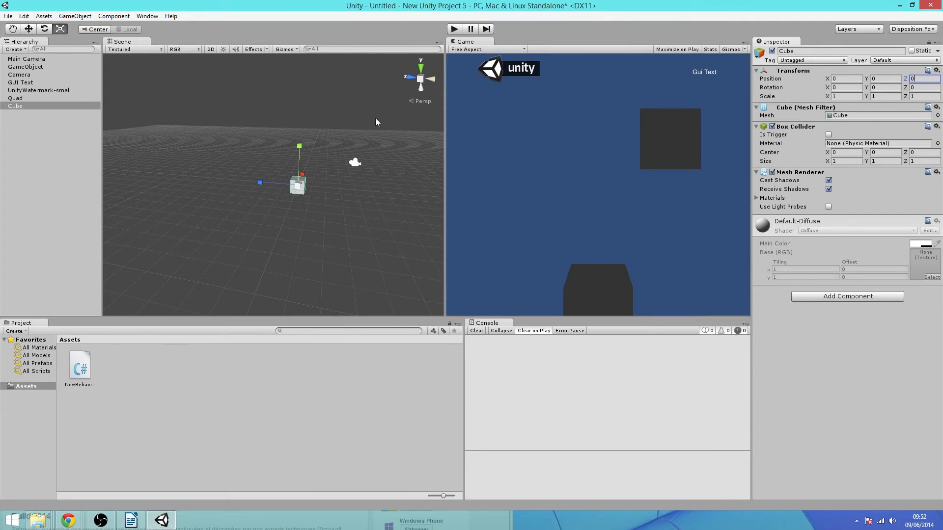
{"action": "left_click", "coordinate": [837, 79]}
{"action": "type", "text": "1"}
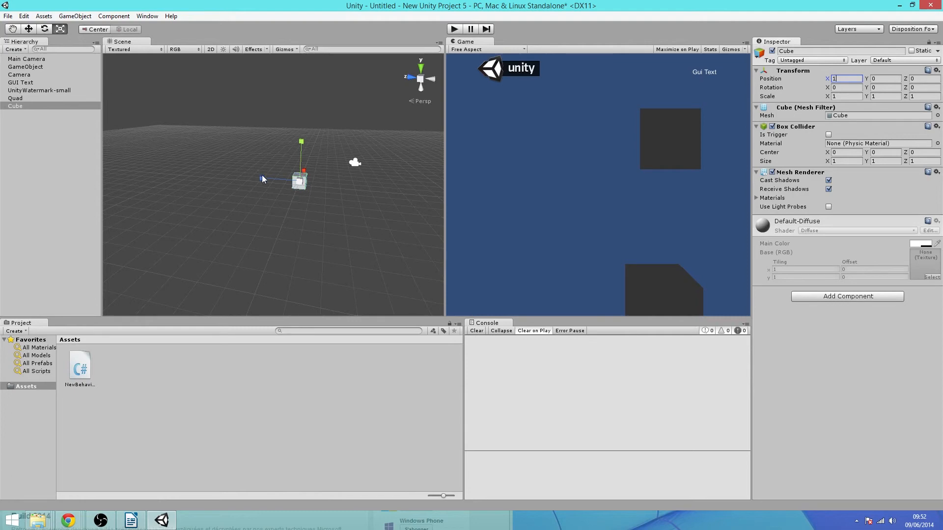
Stretch the cube to a scale of about 6.57 along Z and move it to about Z -3.23
{"action": "left_click_drag", "start_coordinate": [263, 171], "coordinate": [169, 163]}
{"action": "left_click_drag", "start_coordinate": [276, 180], "coordinate": [333, 197]}
{"action": "left_click", "coordinate": [29, 29]}
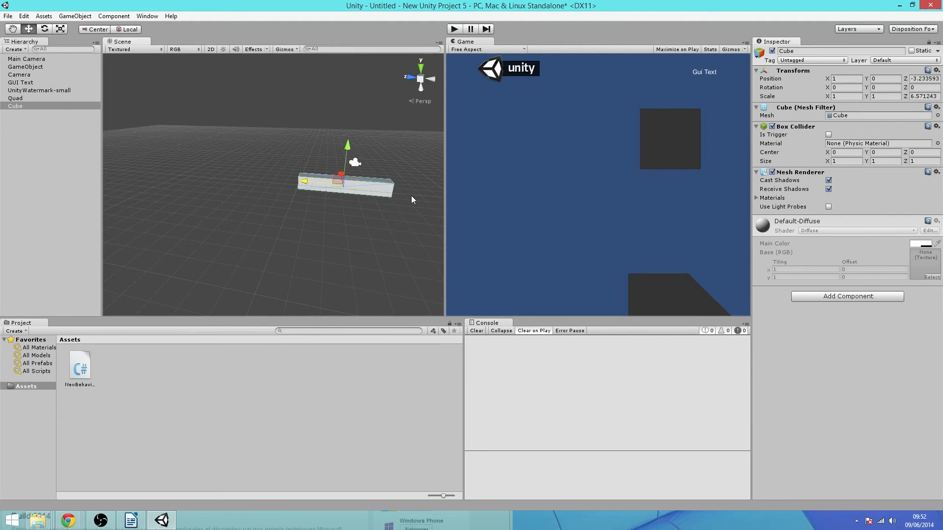
Rescale the cube to about 2.52 along Z and move it to about Z -0.44
{"action": "key", "text": "r"}
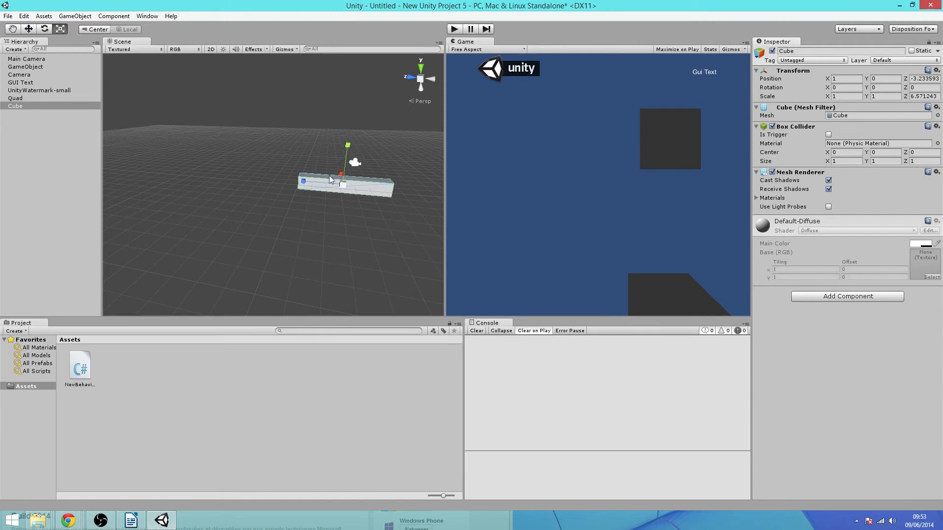
{"action": "left_click_drag", "start_coordinate": [301, 180], "coordinate": [293, 182]}
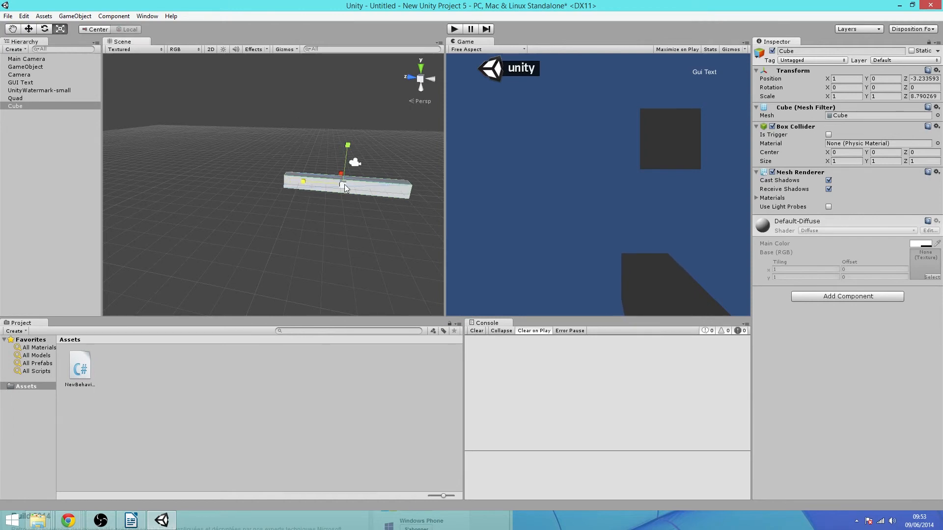
{"action": "left_click", "coordinate": [29, 29]}
{"action": "left_click_drag", "start_coordinate": [312, 182], "coordinate": [273, 182]}
{"action": "left_click", "coordinate": [60, 29]}
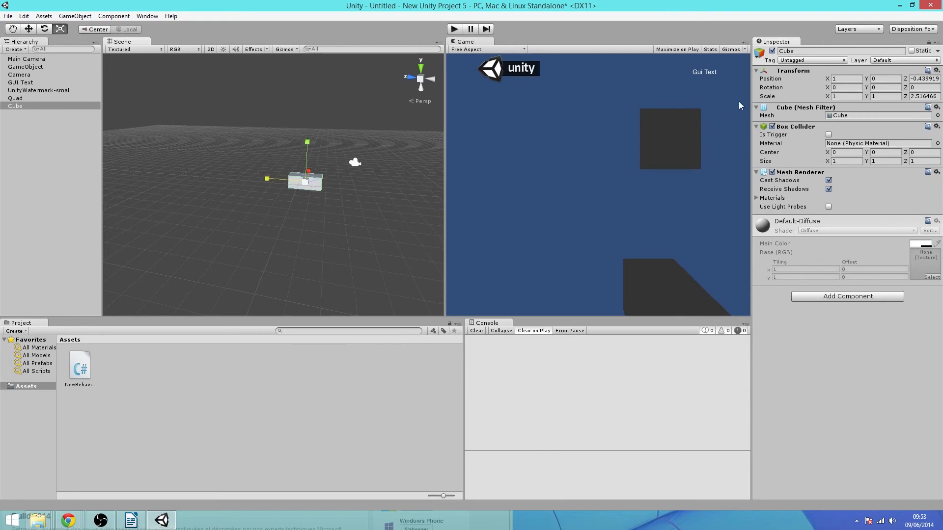
Try a Y position of 1 for the cube and clear the value again
{"action": "left_click", "coordinate": [888, 79]}
{"action": "type", "text": "1"}
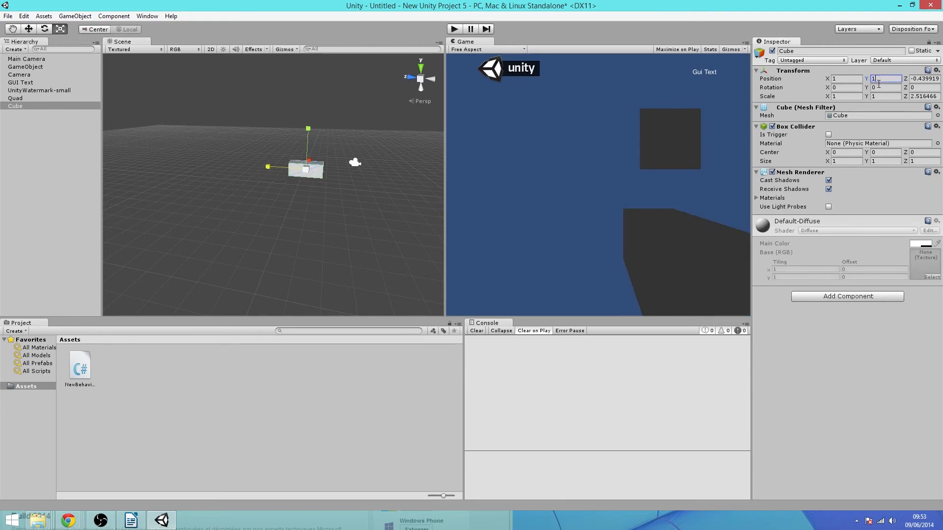
{"action": "key", "text": "BackSpace"}
{"action": "type", "text": "1"}
{"action": "key", "text": "BackSpace"}
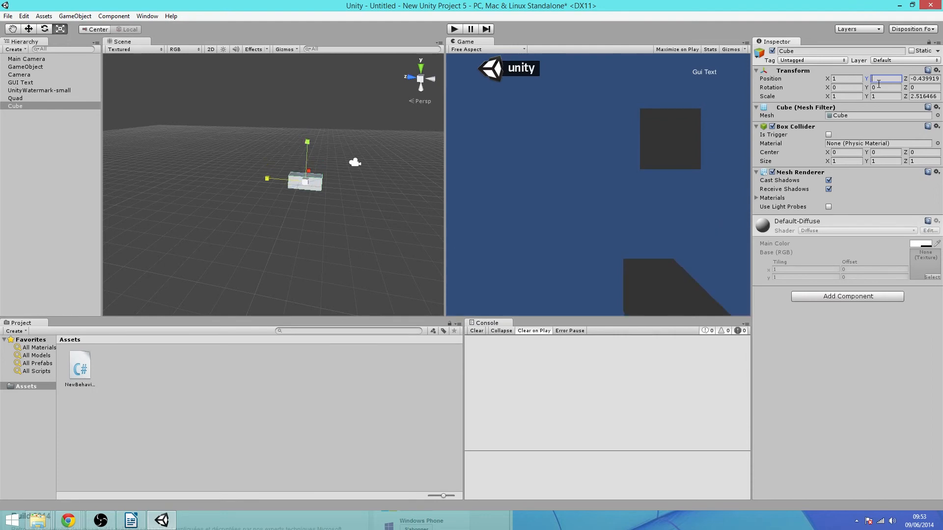
Move the cube to about Z -1.01, set its X position to 1.16 and deselect it
{"action": "left_click", "coordinate": [28, 29]}
{"action": "mouse_move", "coordinate": [269, 178]}
{"action": "left_mouse_down"}
{"action": "mouse_move", "coordinate": [248, 176]}
{"action": "mouse_move", "coordinate": [311, 186]}
{"action": "mouse_move", "coordinate": [275, 183]}
{"action": "left_mouse_up"}
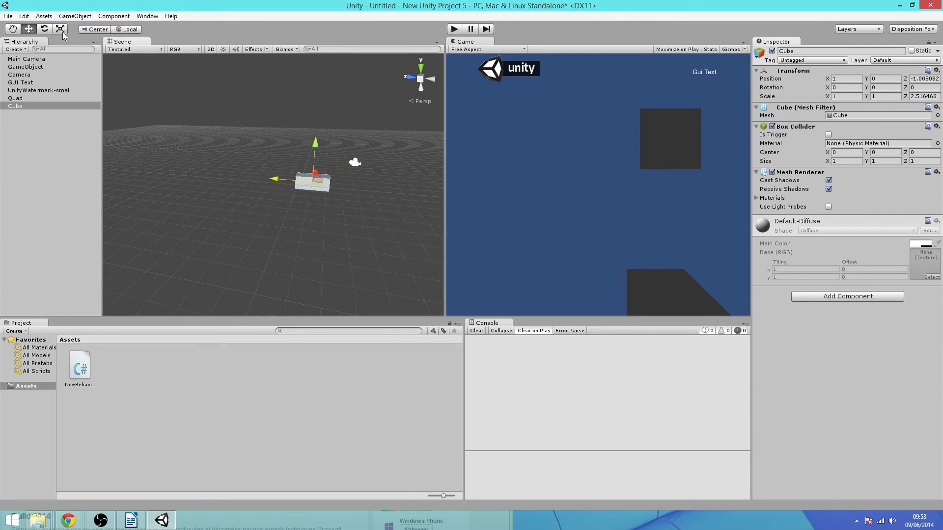
{"action": "key", "text": "r"}
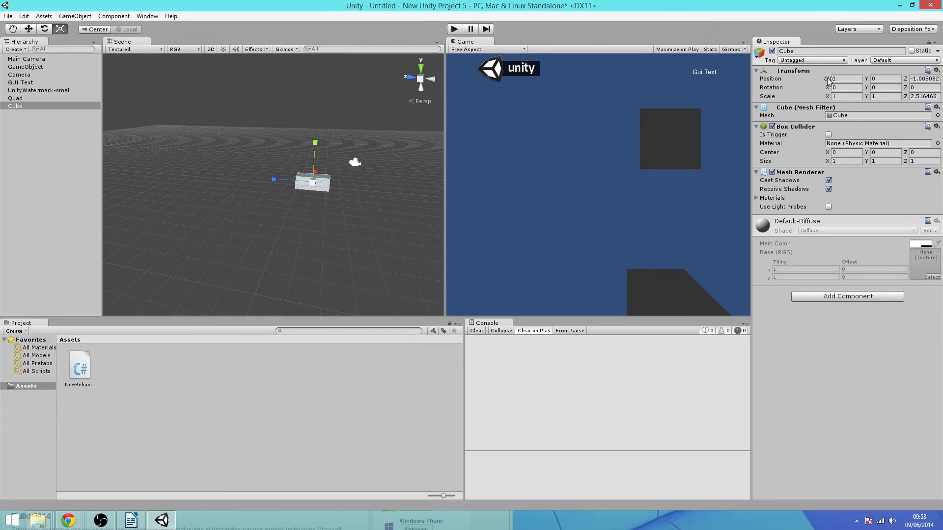
{"action": "mouse_move", "coordinate": [829, 80]}
{"action": "left_mouse_down"}
{"action": "mouse_move", "coordinate": [850, 80]}
{"action": "mouse_move", "coordinate": [744, 78]}
{"action": "mouse_move", "coordinate": [860, 78]}
{"action": "mouse_move", "coordinate": [771, 75]}
{"action": "mouse_move", "coordinate": [832, 76]}
{"action": "left_mouse_up"}
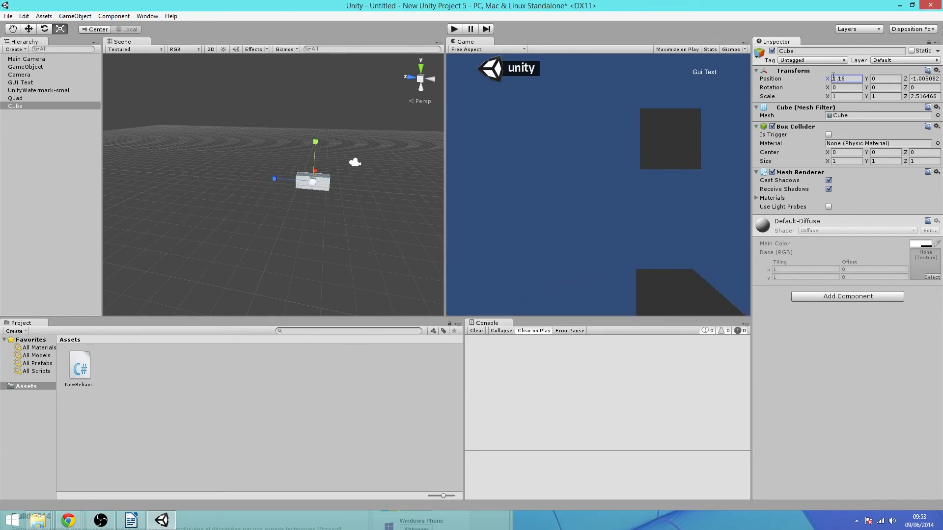
{"action": "left_click", "coordinate": [314, 171]}
{"action": "left_click", "coordinate": [293, 211]}
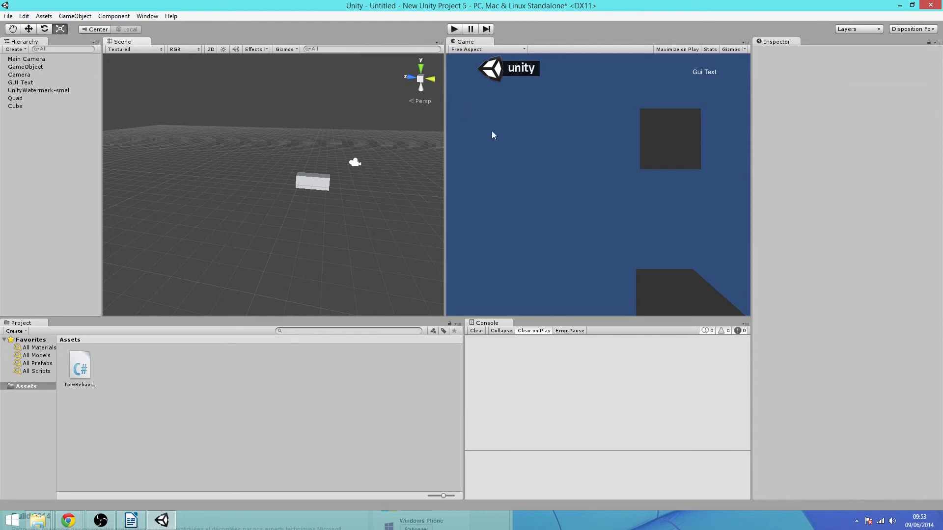